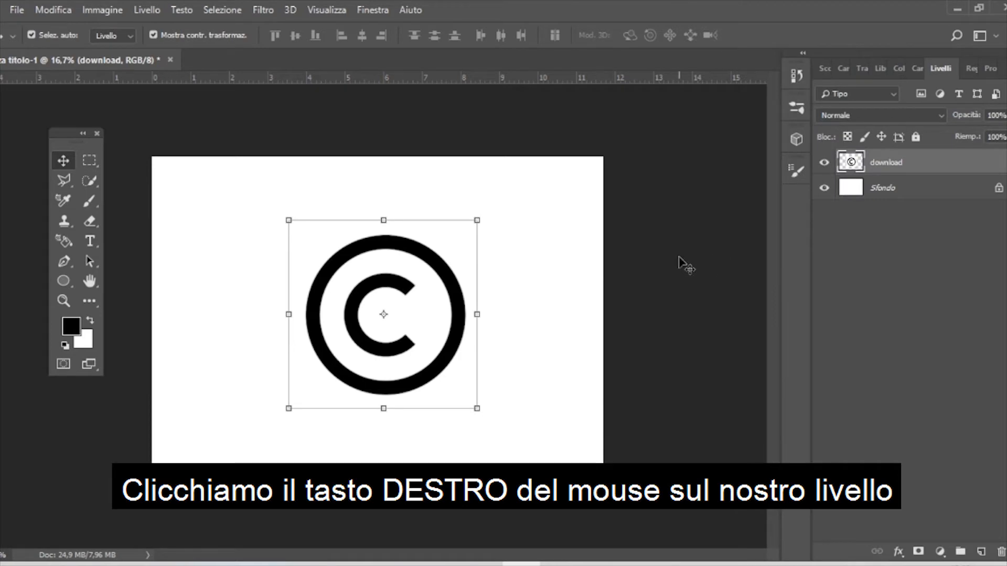
Duplicate the download logo layer repeatedly until there are four copies above it, keeping the suggested copy names
click(679, 260)
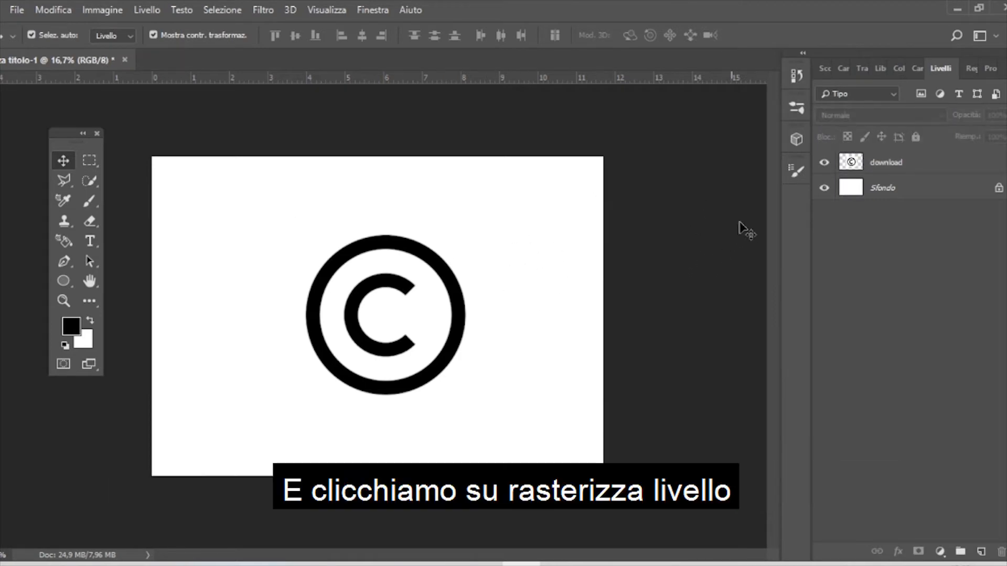
click(871, 166)
right_click(870, 167)
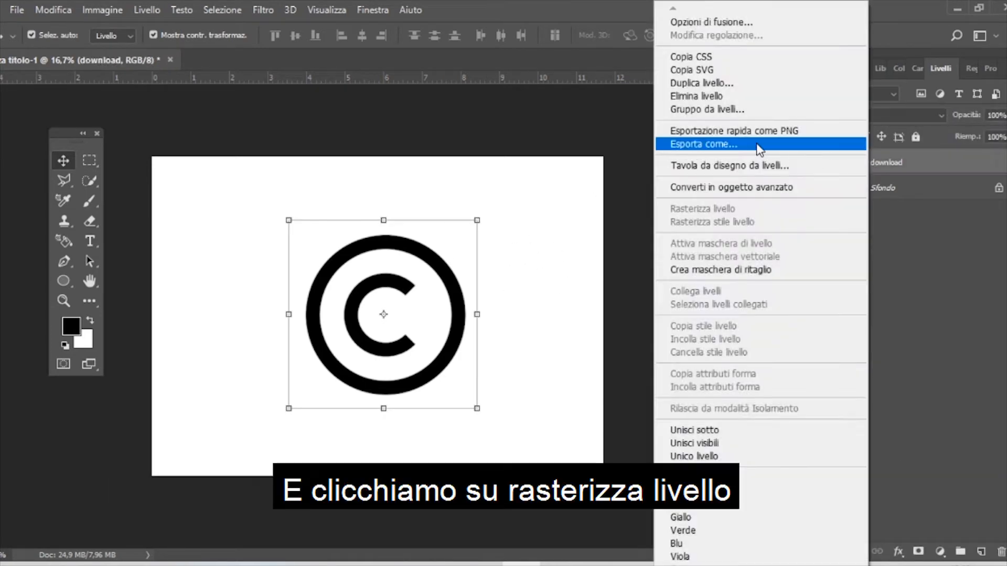
click(722, 83)
click(650, 138)
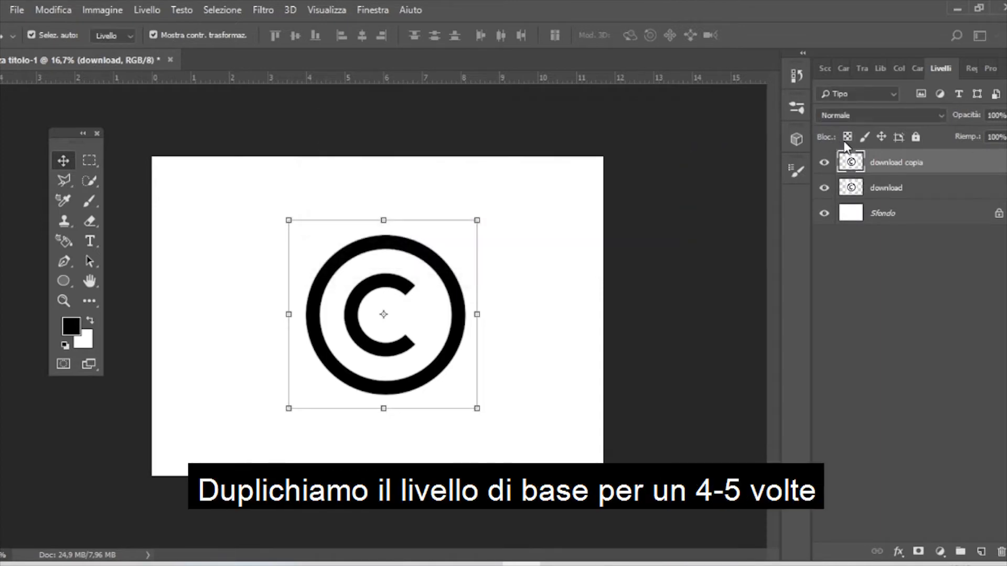
right_click(871, 167)
click(767, 85)
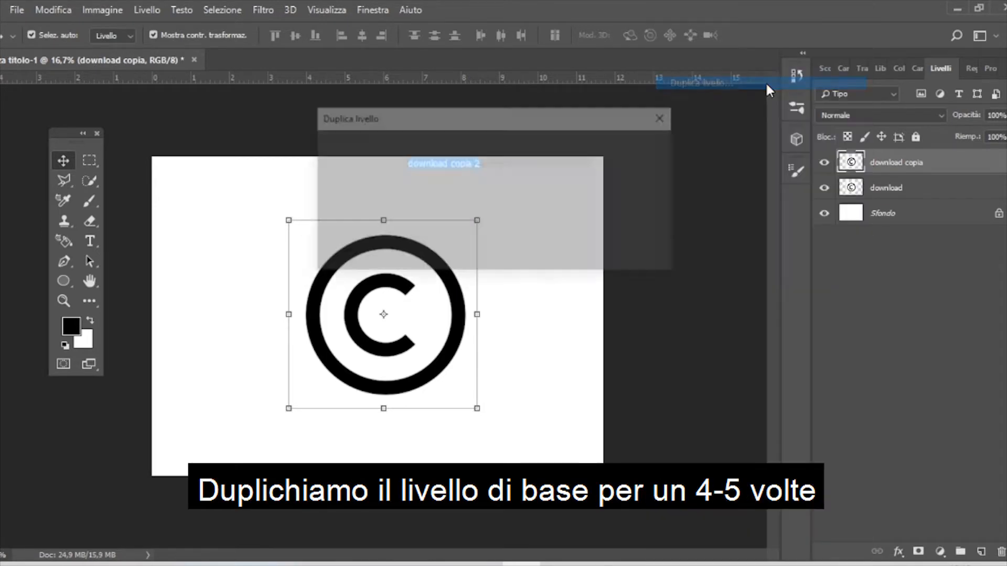
key(Return)
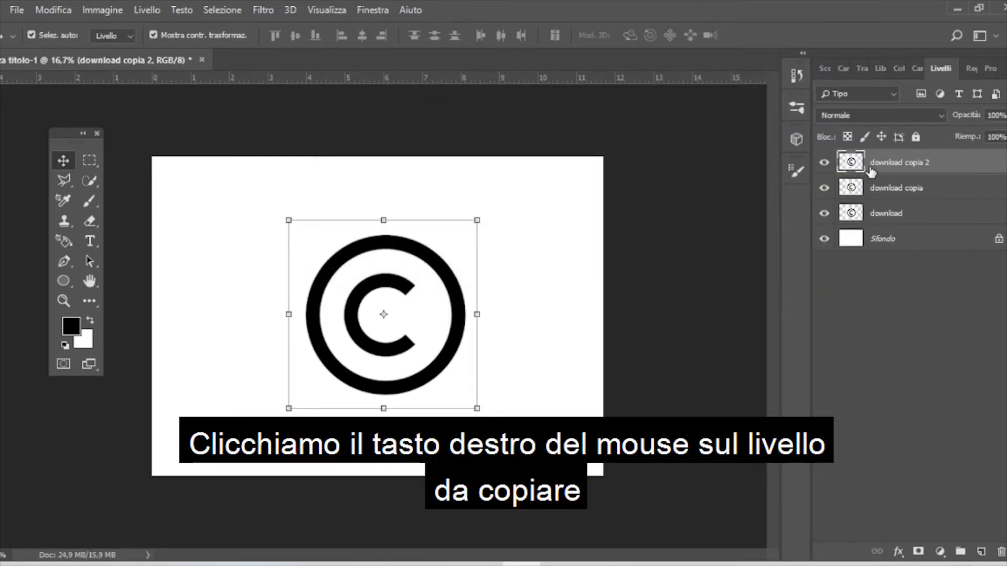
right_click(871, 171)
click(775, 88)
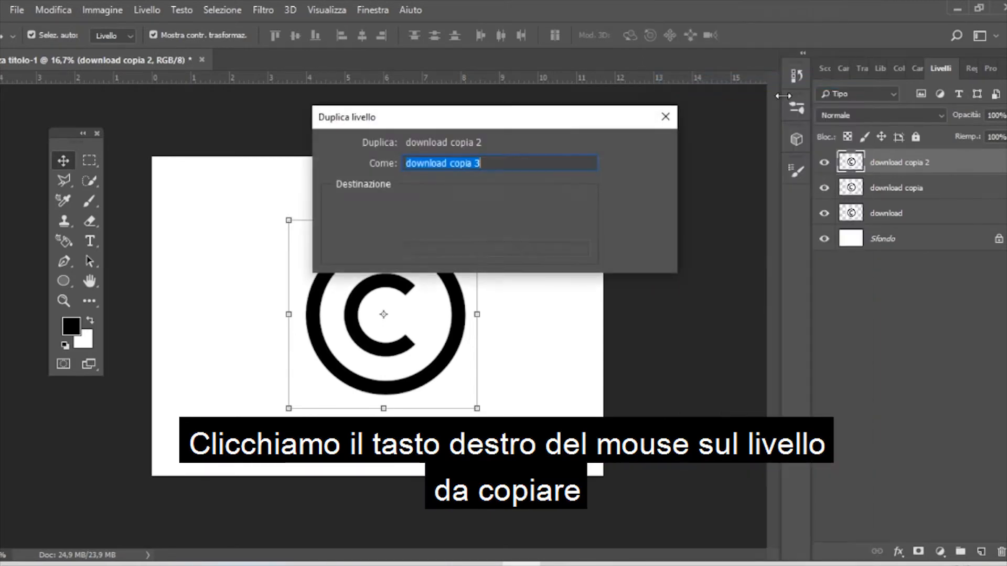
click(629, 146)
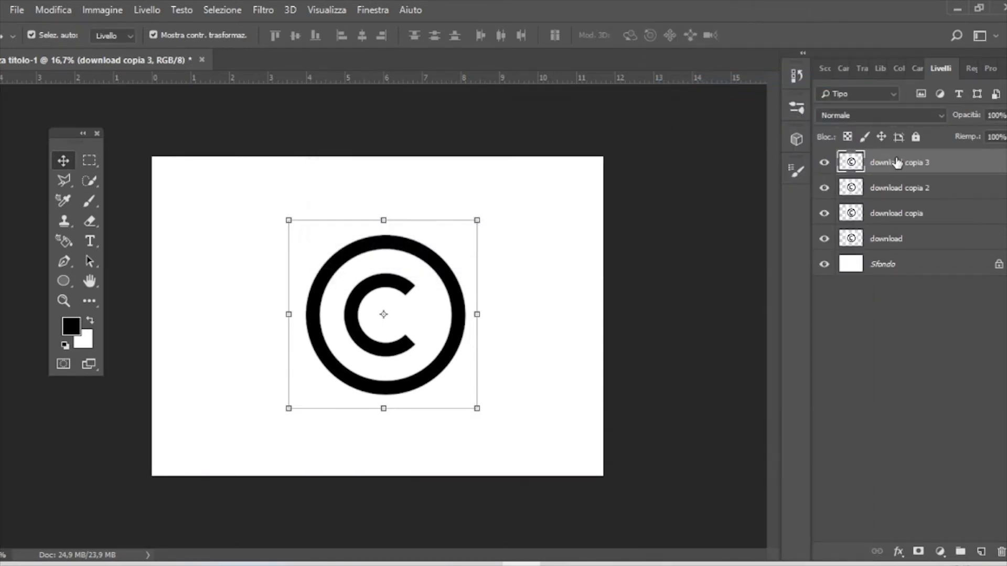
right_click(897, 162)
click(797, 84)
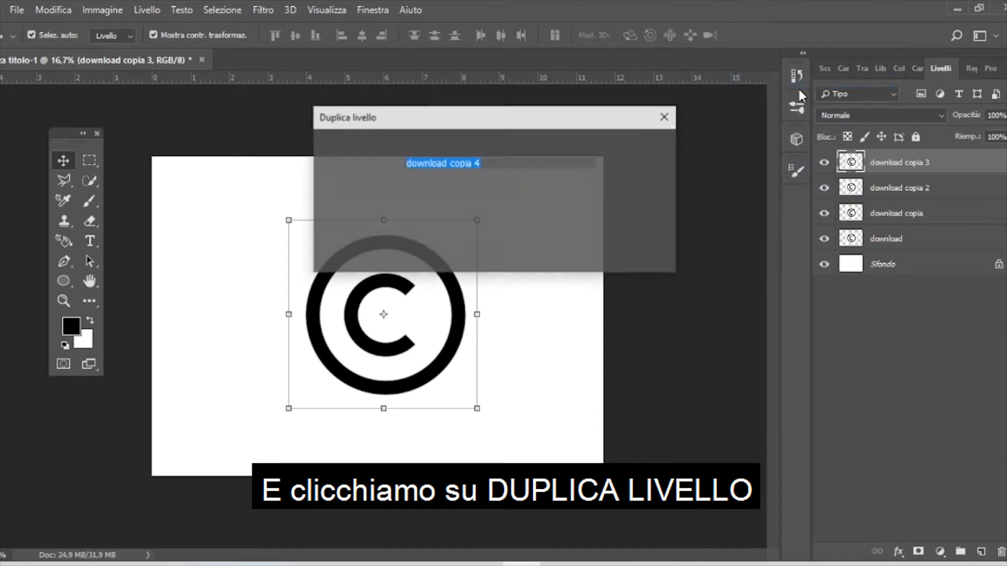
click(637, 147)
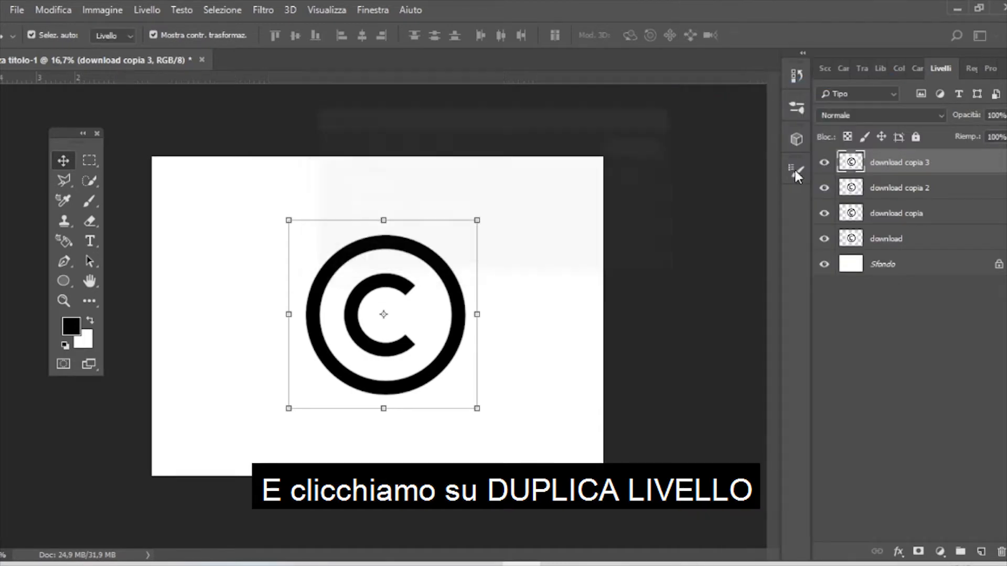
Hide the original download layer and all its copies except download copia 4, leaving the background visible
click(824, 189)
click(824, 264)
click(704, 250)
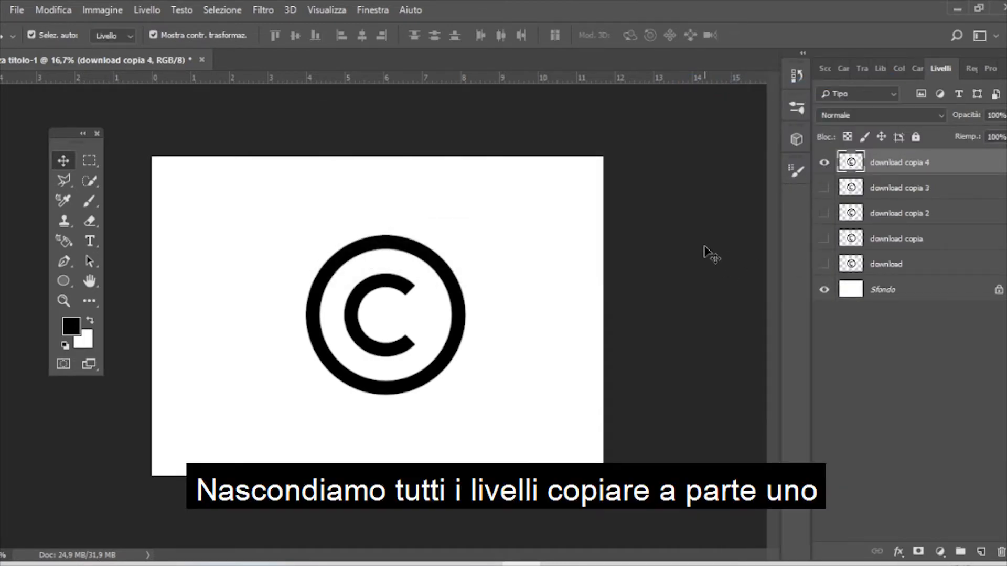
Scale the download copia 4 logo to about 57% and place it in the upper-left corner of the page
click(389, 270)
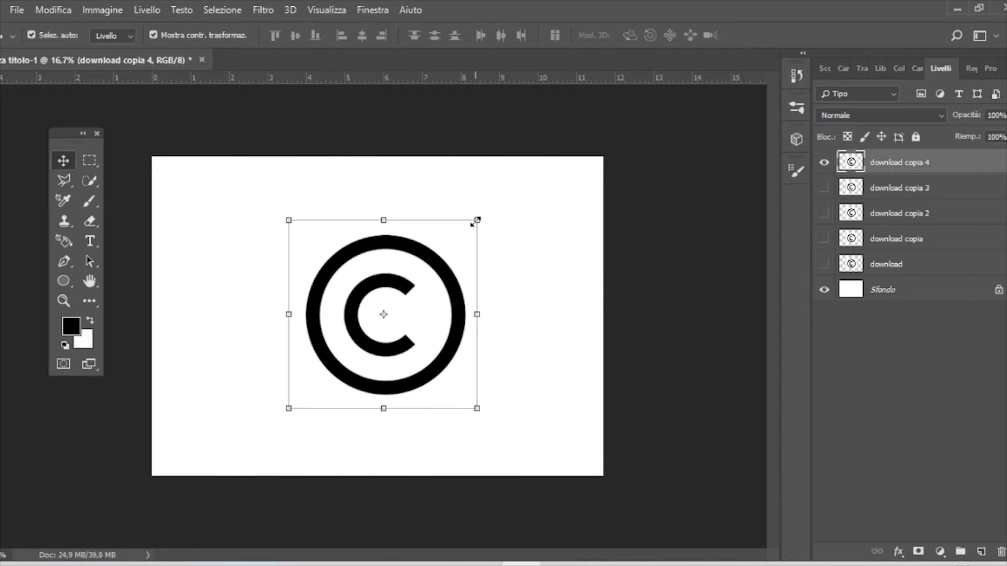
drag(474, 221, 247, 187)
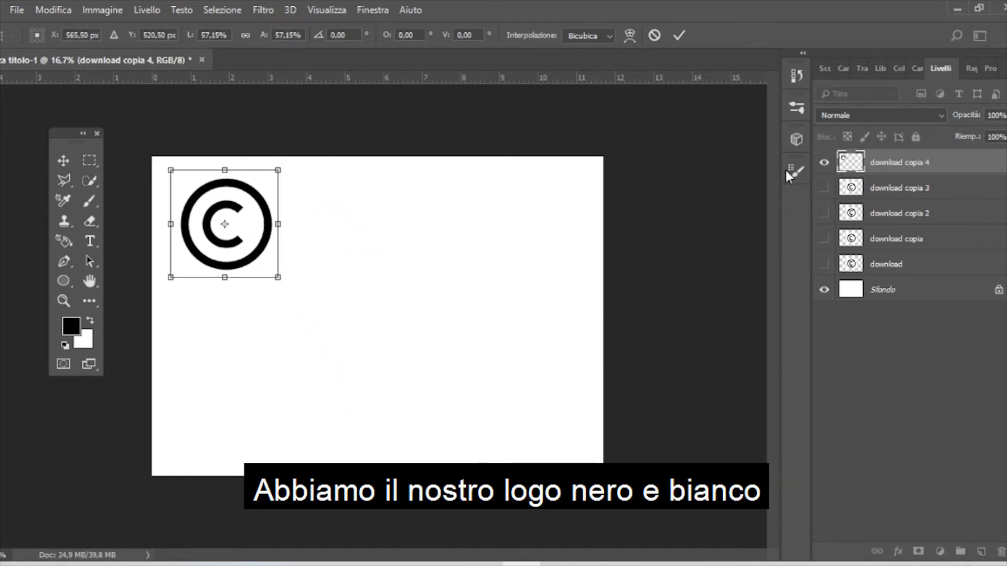
key(Return)
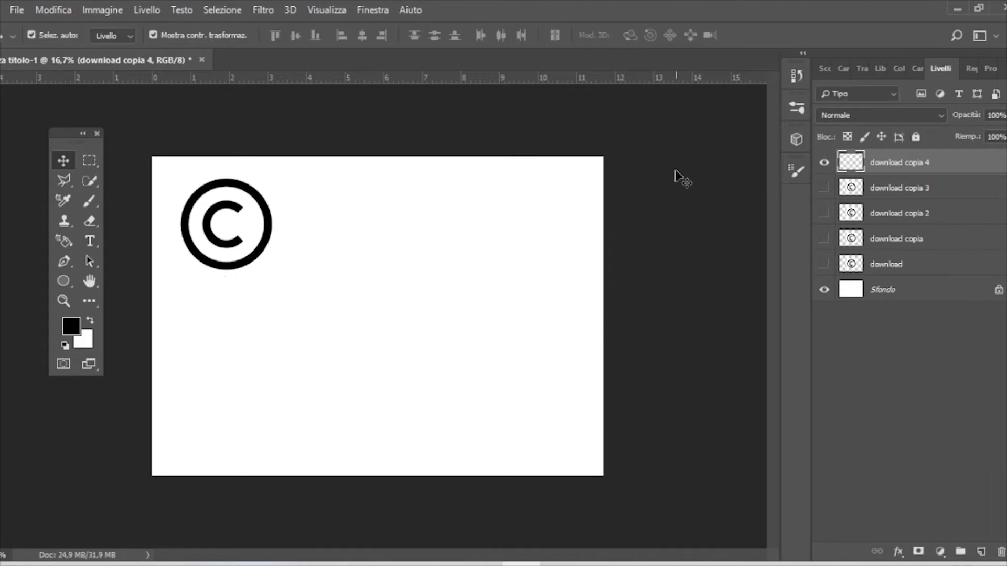
click(678, 175)
Select the download copia 3 layer and make it visible
click(859, 192)
click(825, 187)
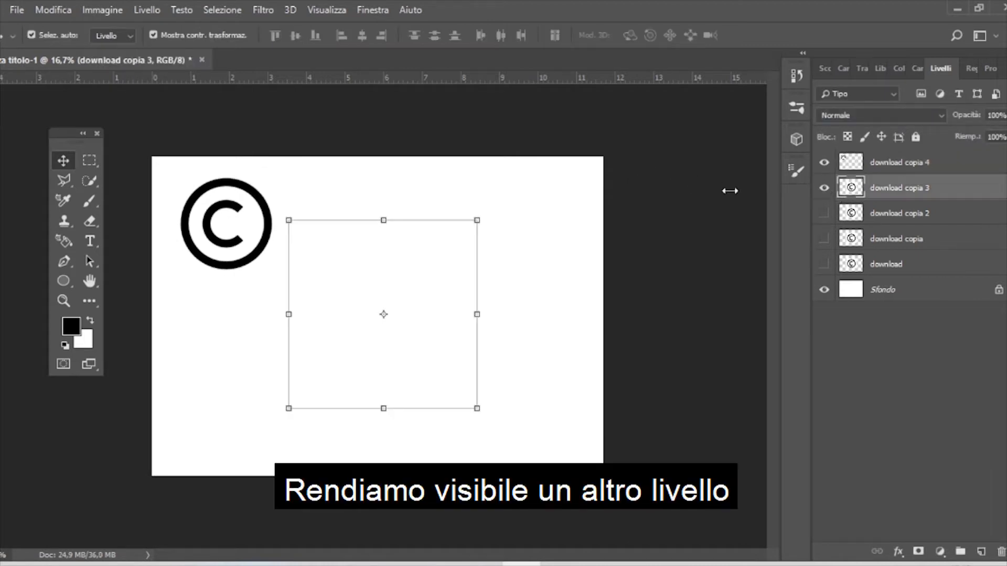
scroll(371, 311, up, 2)
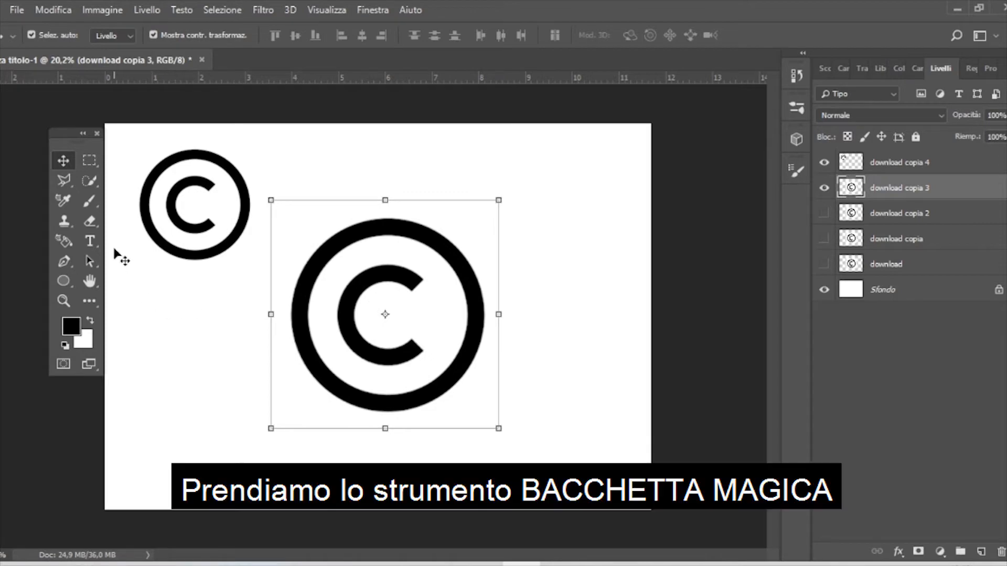
Select the outer ring and inner C of the large logo with the Quick Selection tool at brush size 81
click(90, 180)
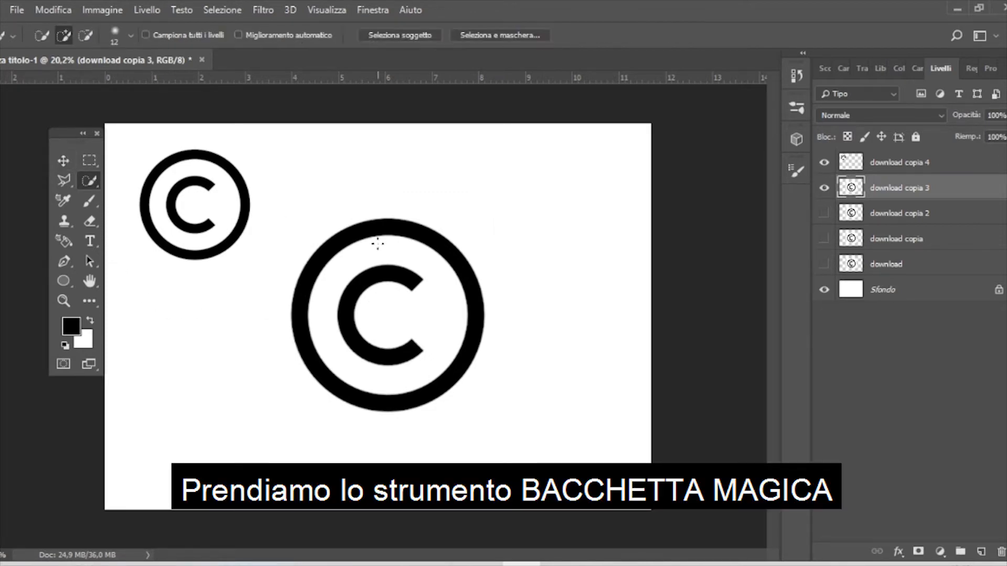
alt+right_click(373, 234)
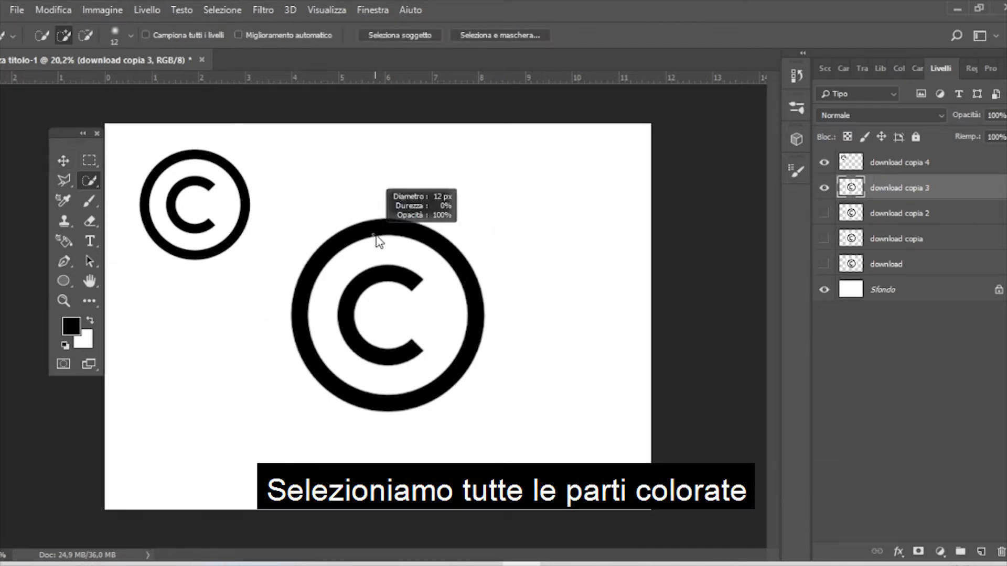
click(356, 232)
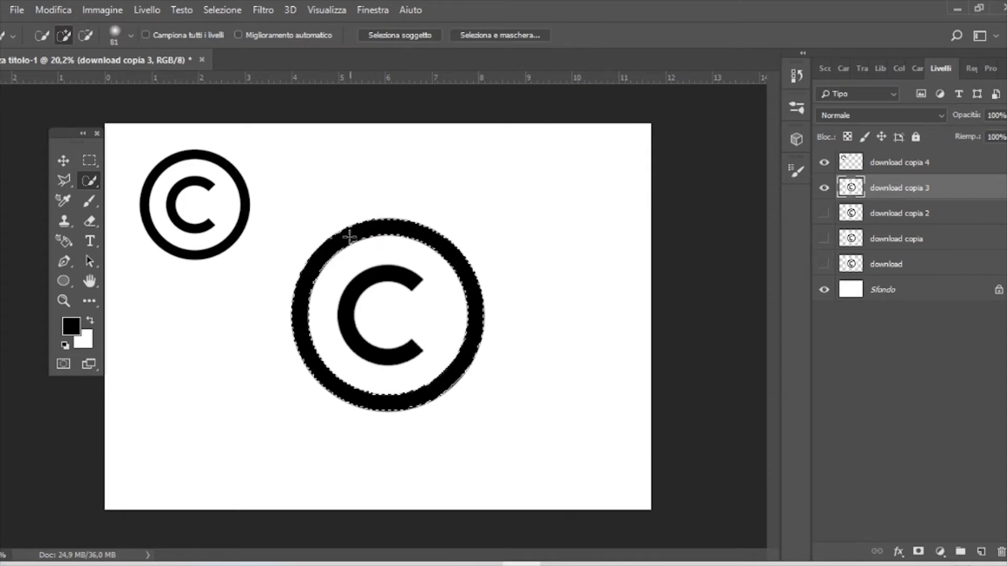
click(387, 274)
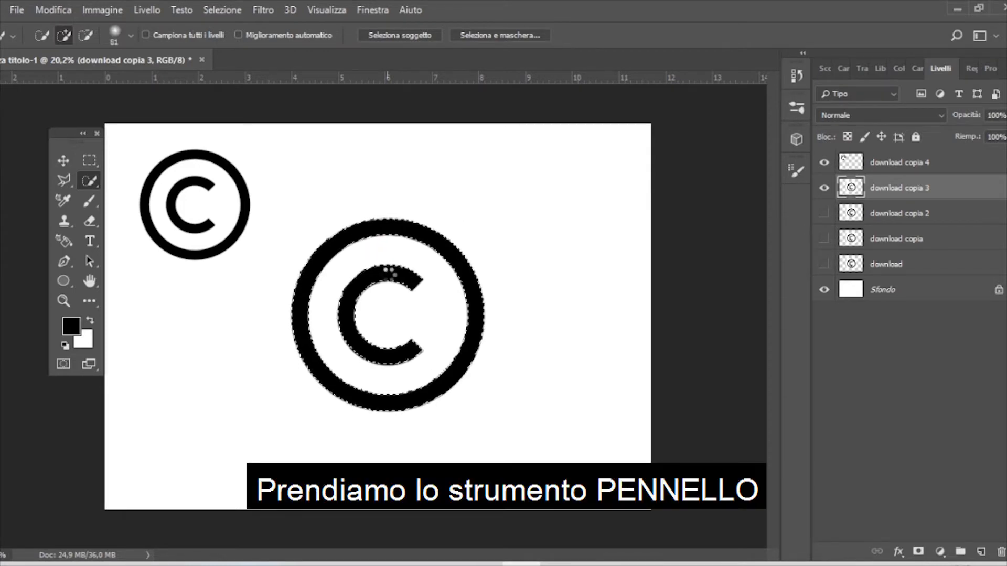
Switch to the Brush tool and set the foreground colour to pure red, ff0000
click(90, 203)
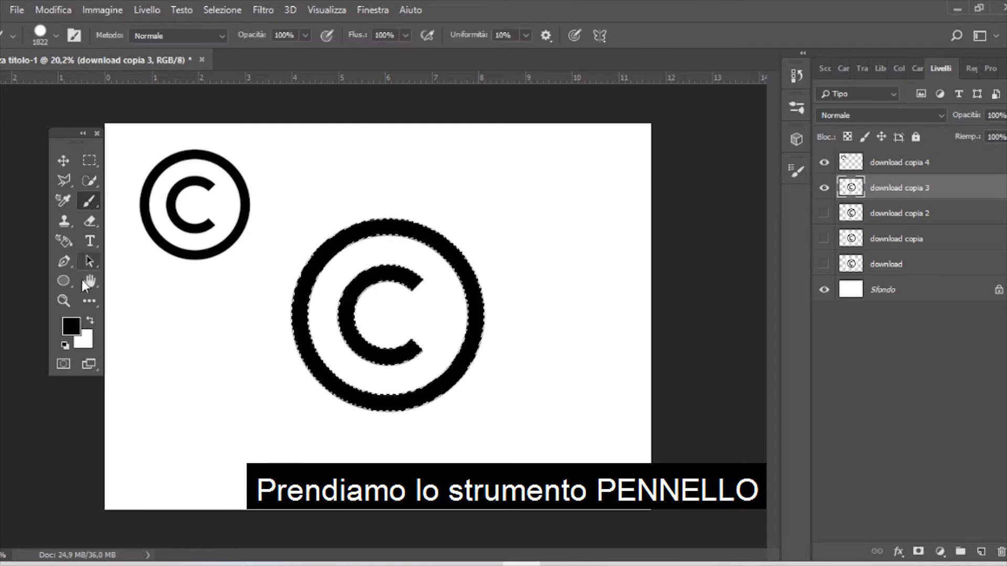
click(71, 326)
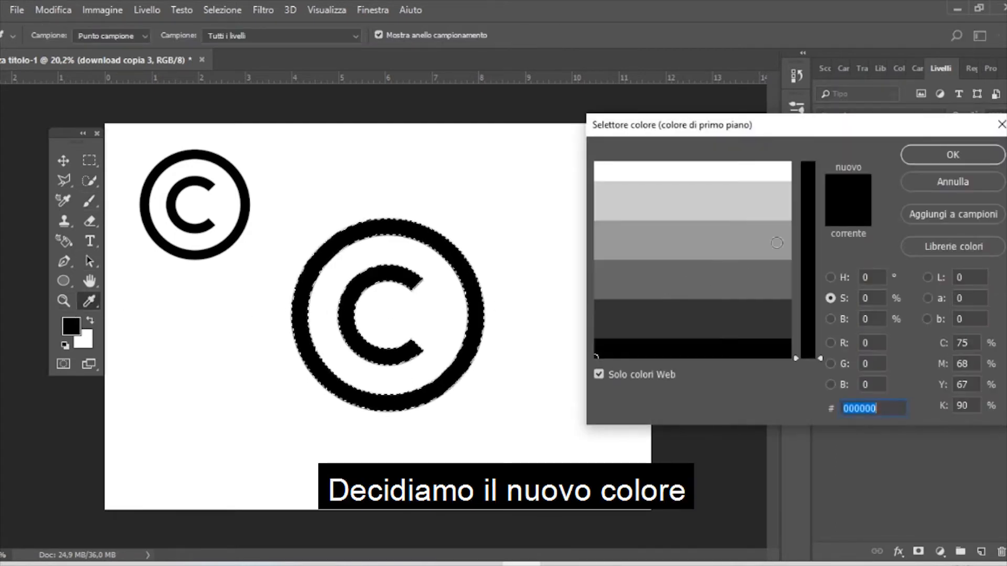
click(780, 171)
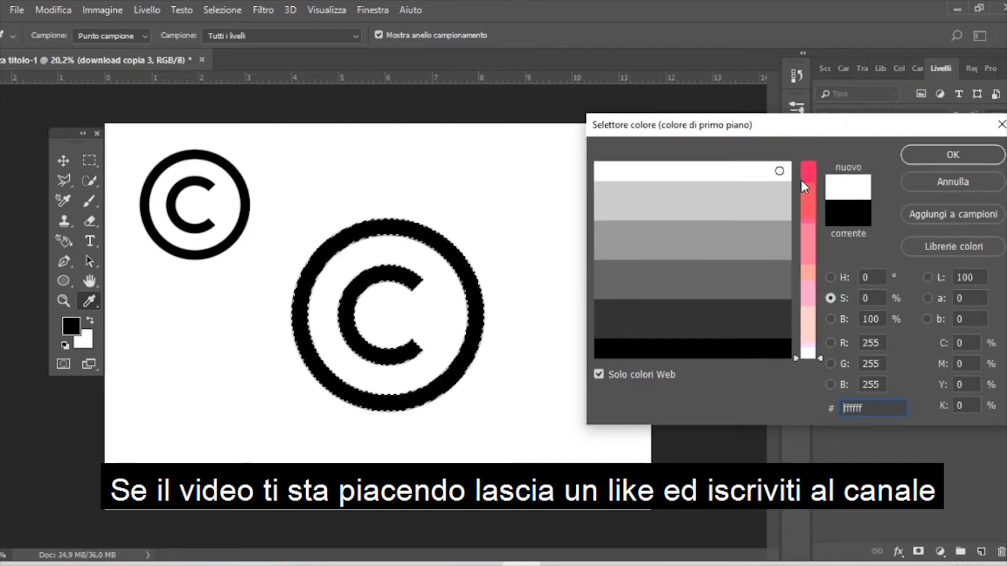
click(808, 174)
click(598, 168)
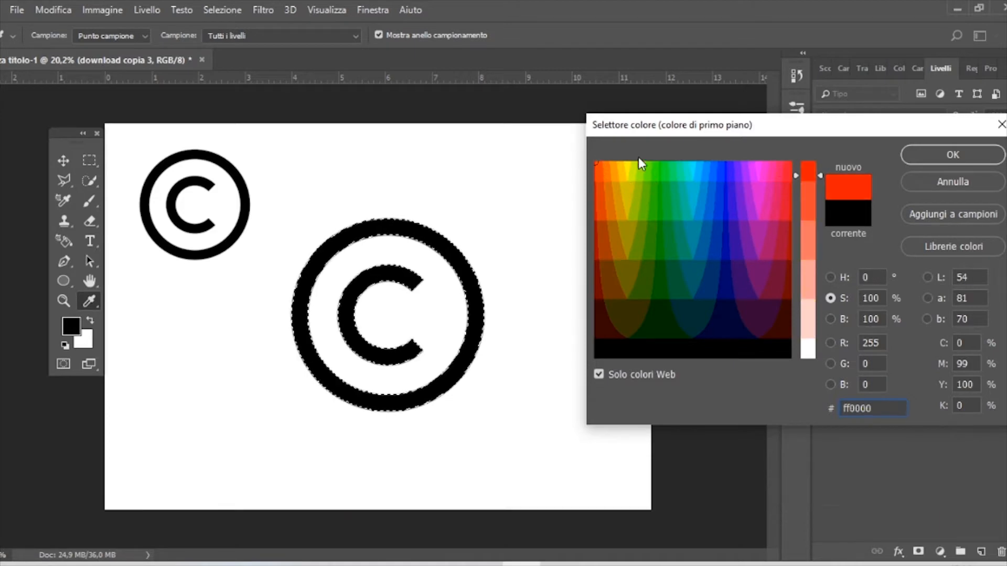
click(910, 156)
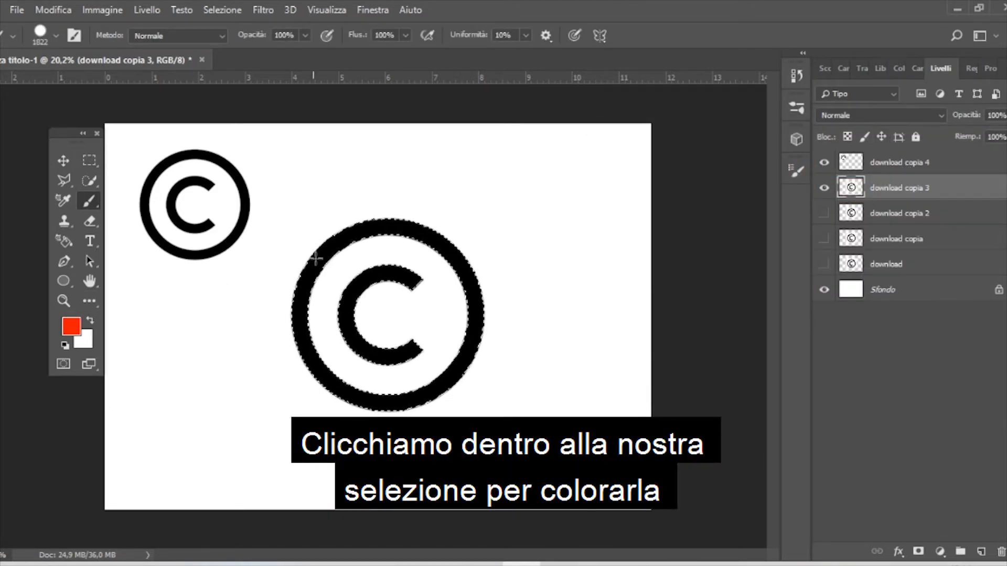
Enlarge the brush to 2040 px, paint the selected logo shapes red and deselect them
drag(315, 257, 338, 257)
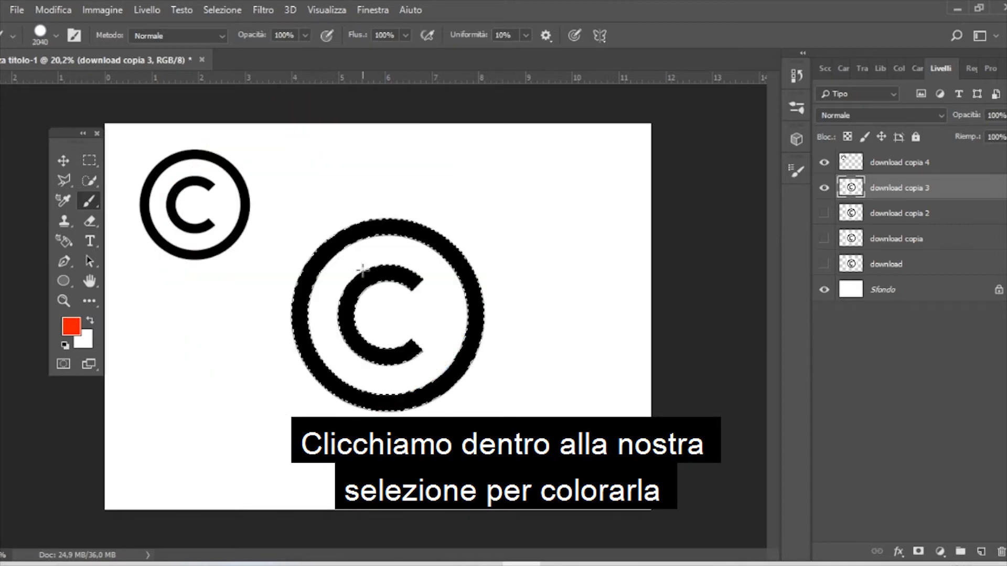
click(385, 297)
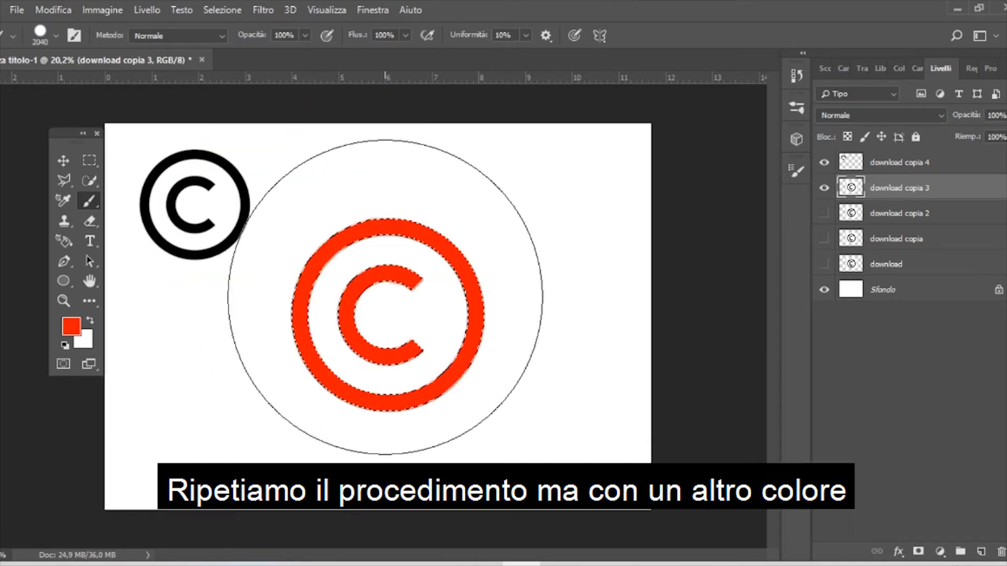
key(m)
key(ctrl+d)
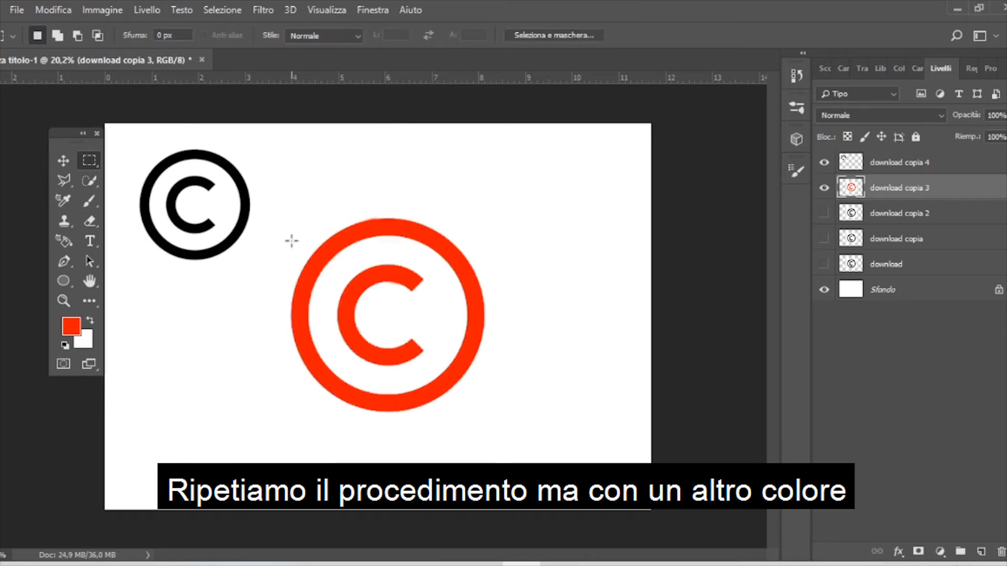
Scale the red logo to about 55% and place it beside the small black logo along the page's upper edge
key(v)
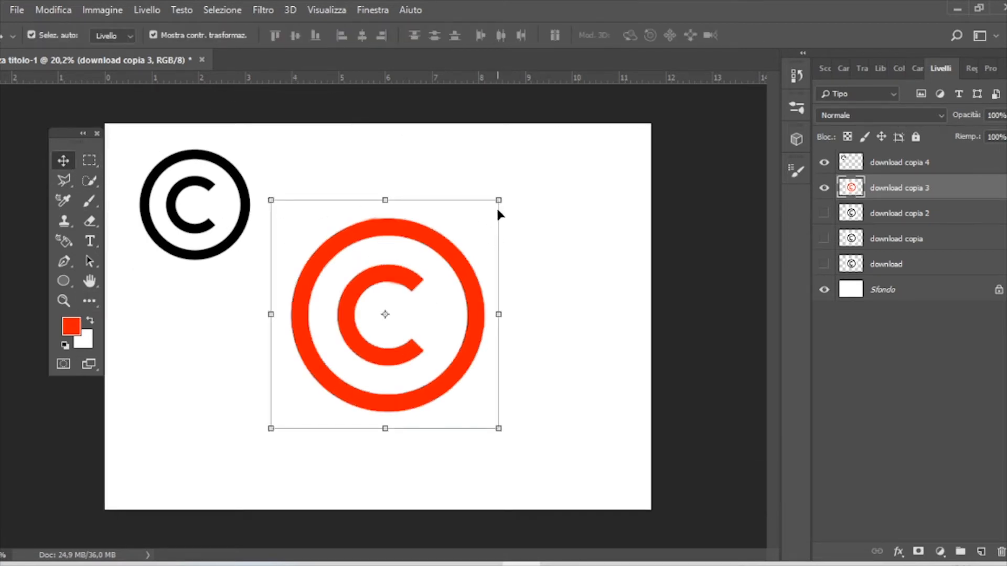
drag(499, 201, 382, 161)
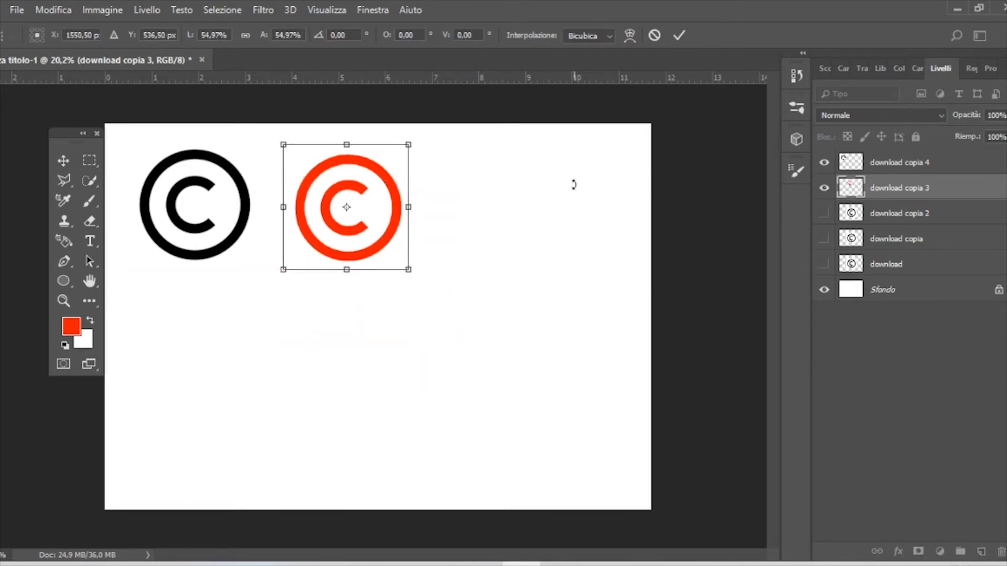
key(Return)
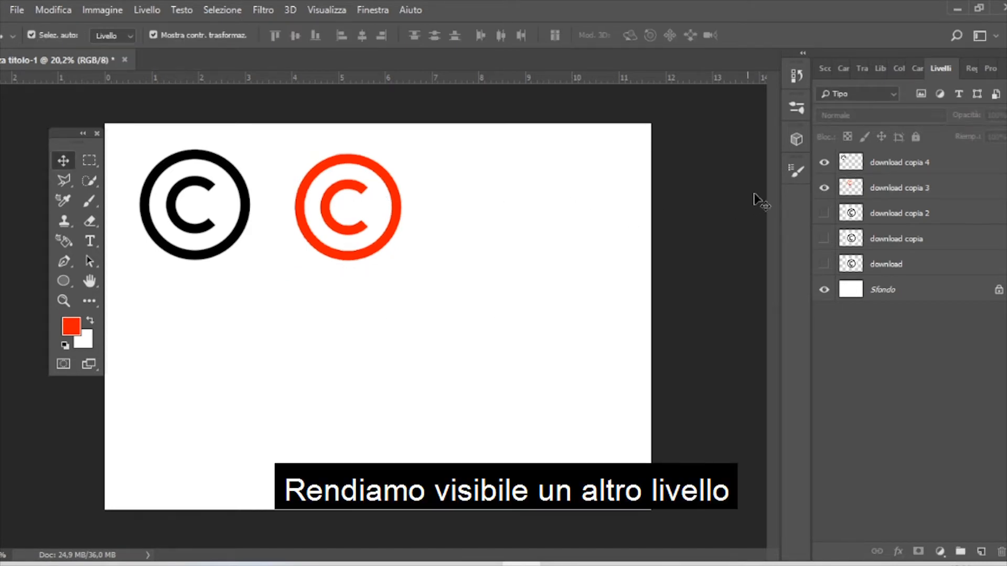
Show the download copia 2 layer and move its logo to the lower-right area of the page, clear of the red logo
click(823, 212)
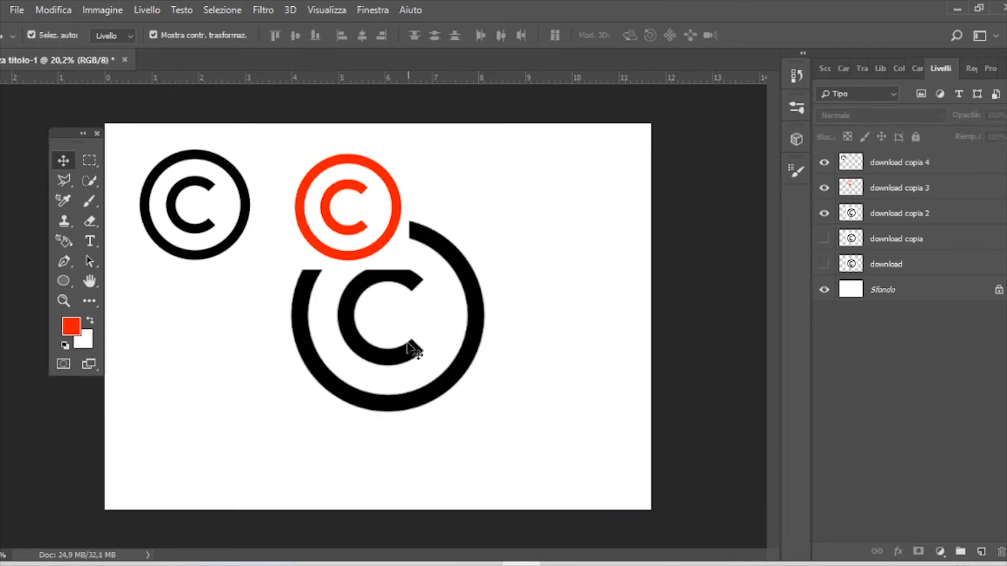
drag(415, 349, 534, 371)
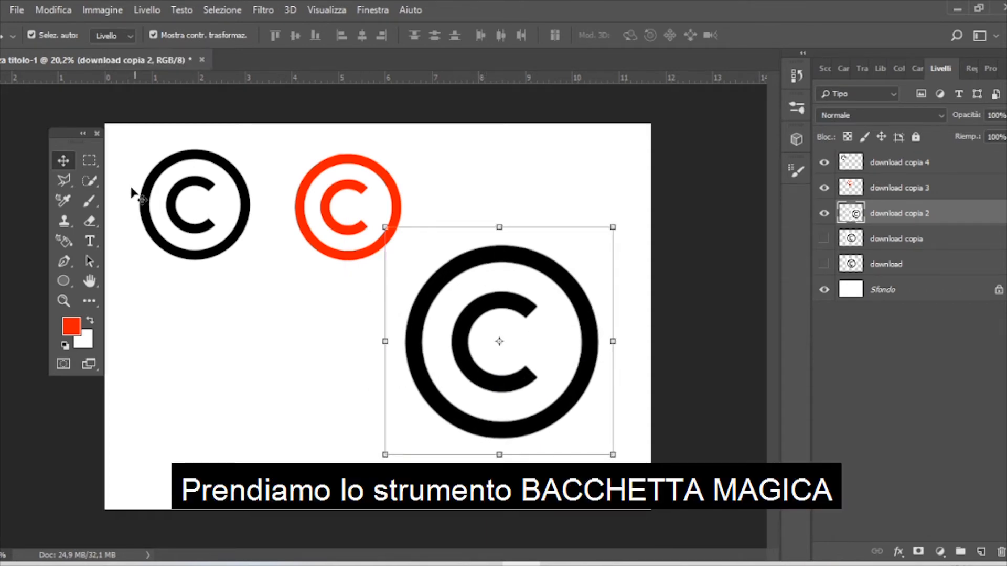
Select the ring and C of the large black logo with Quick Selection and set the foreground colour to blue, 0000ff
click(90, 182)
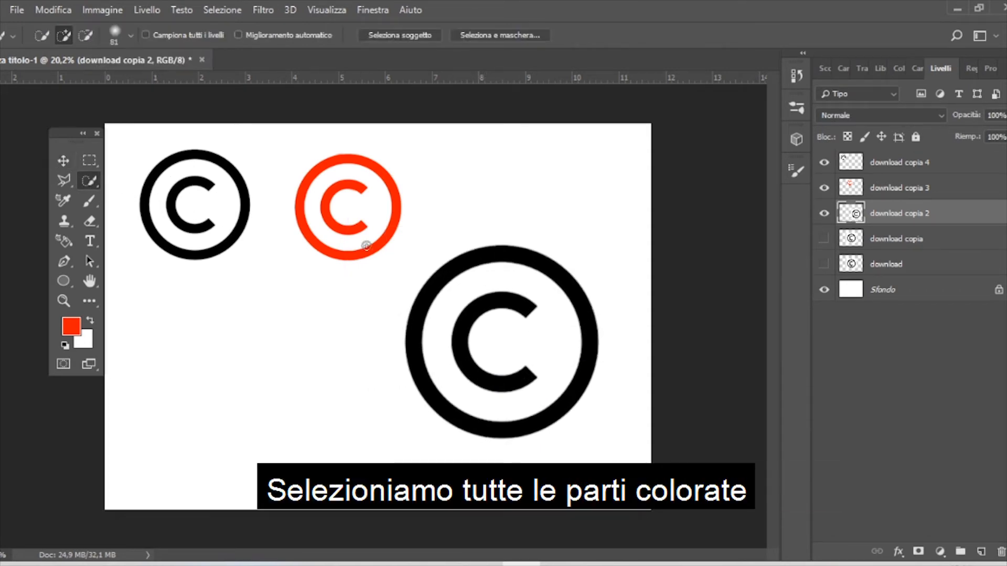
click(478, 257)
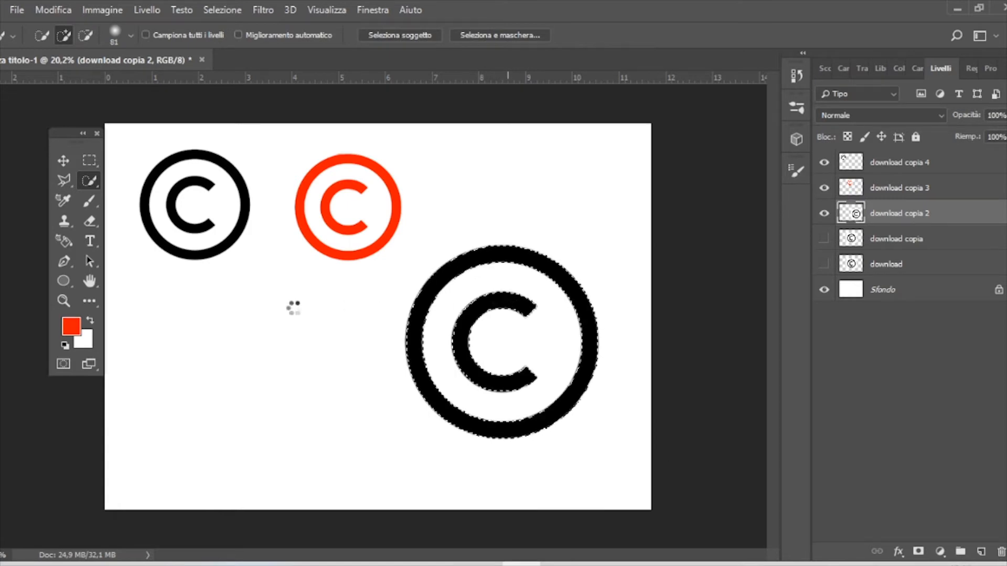
click(72, 325)
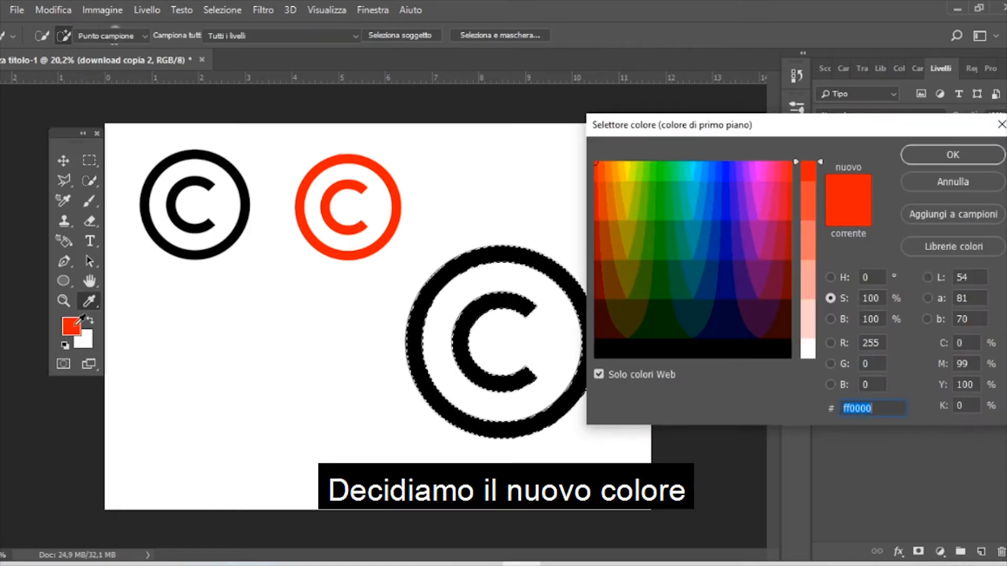
click(724, 160)
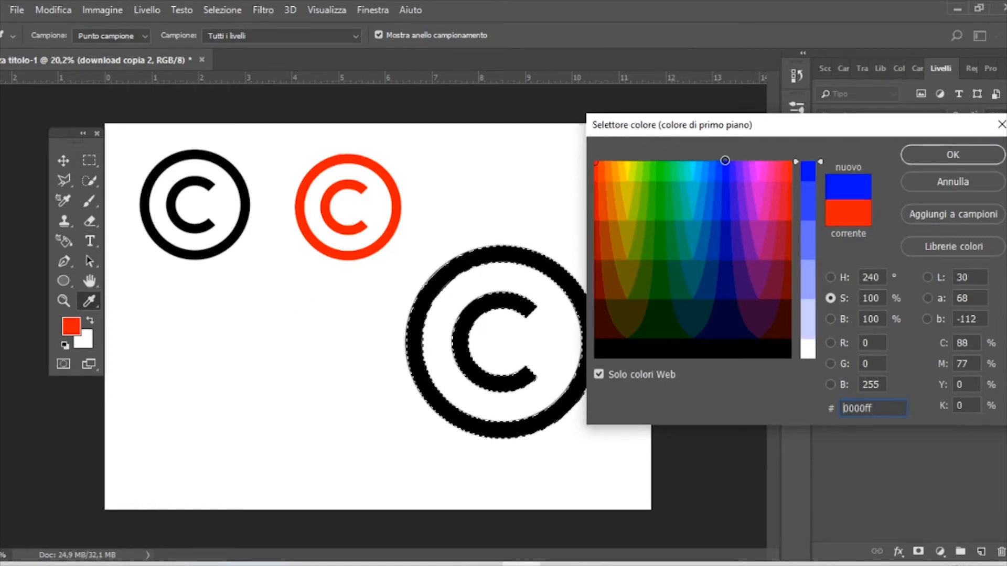
click(930, 152)
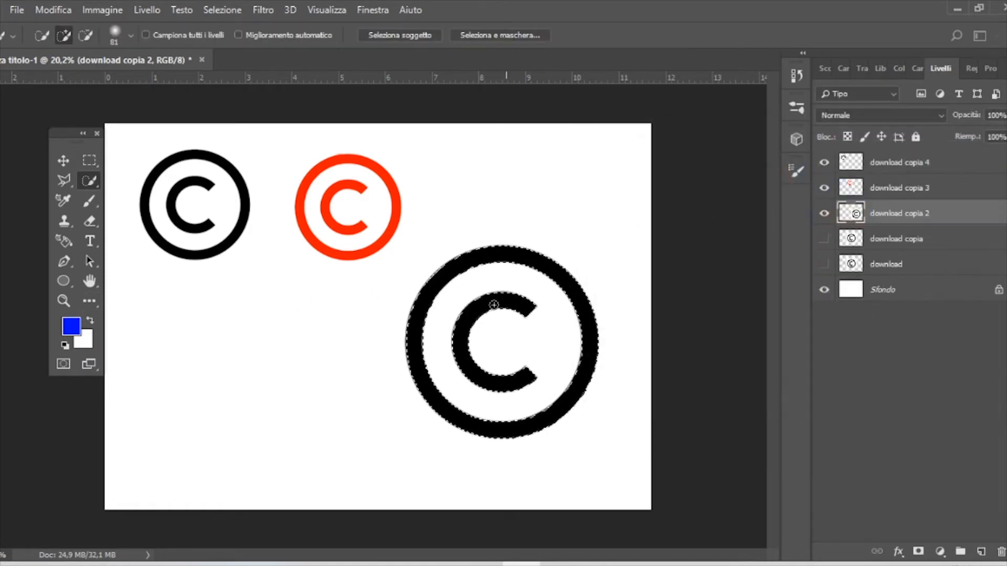
Paint the selected shapes of the large logo blue with the 2040 px brush and deselect them
click(85, 202)
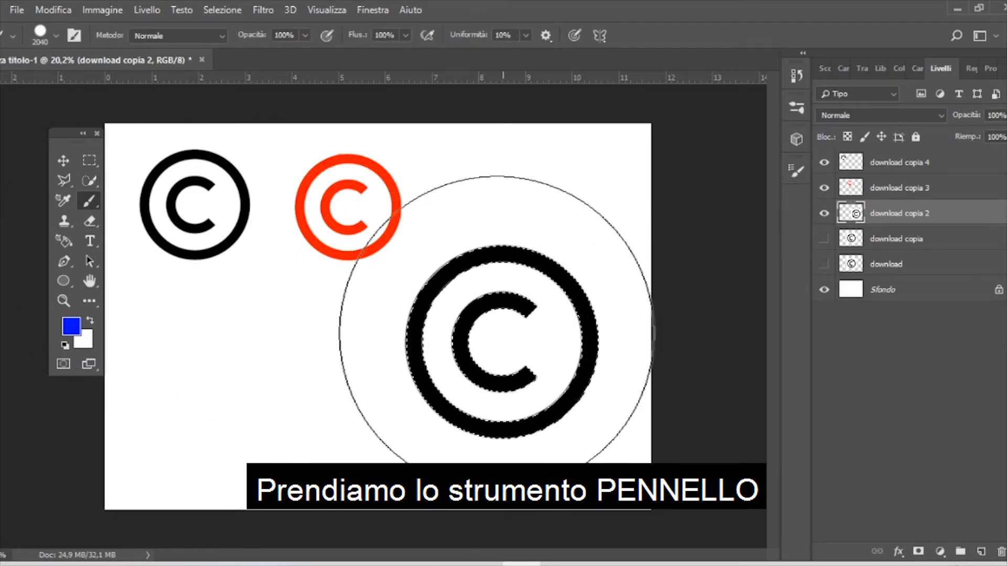
click(496, 333)
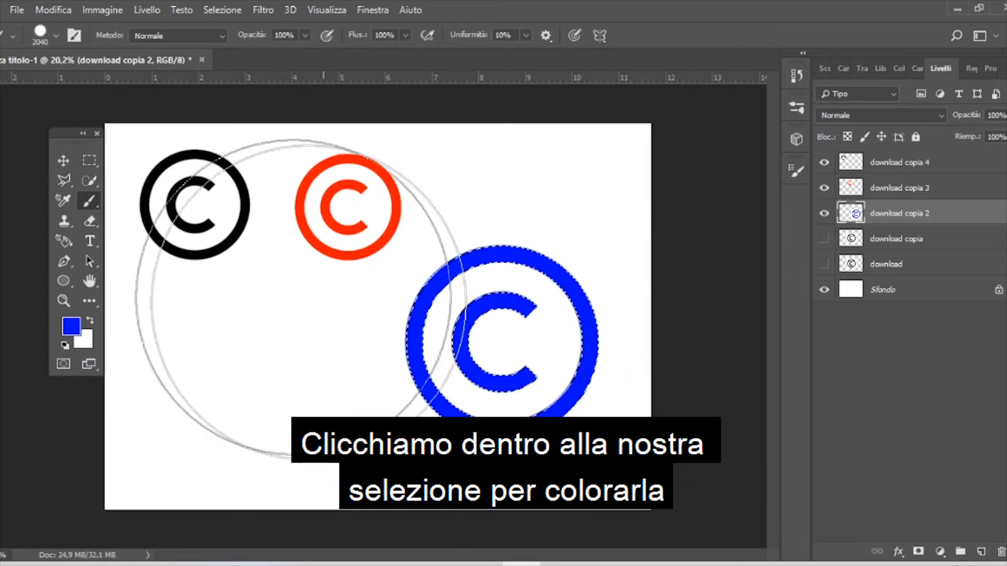
click(61, 160)
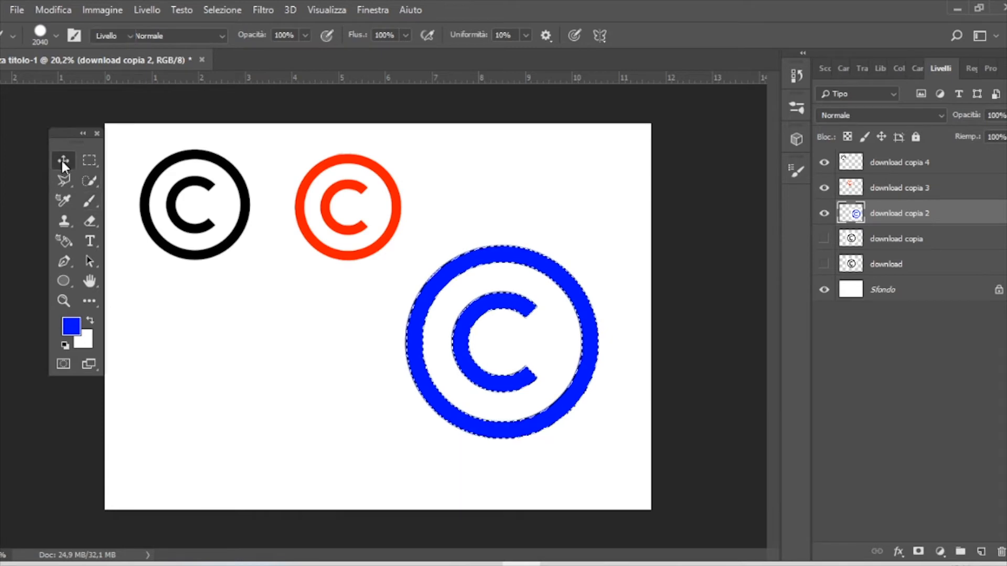
click(158, 287)
click(89, 160)
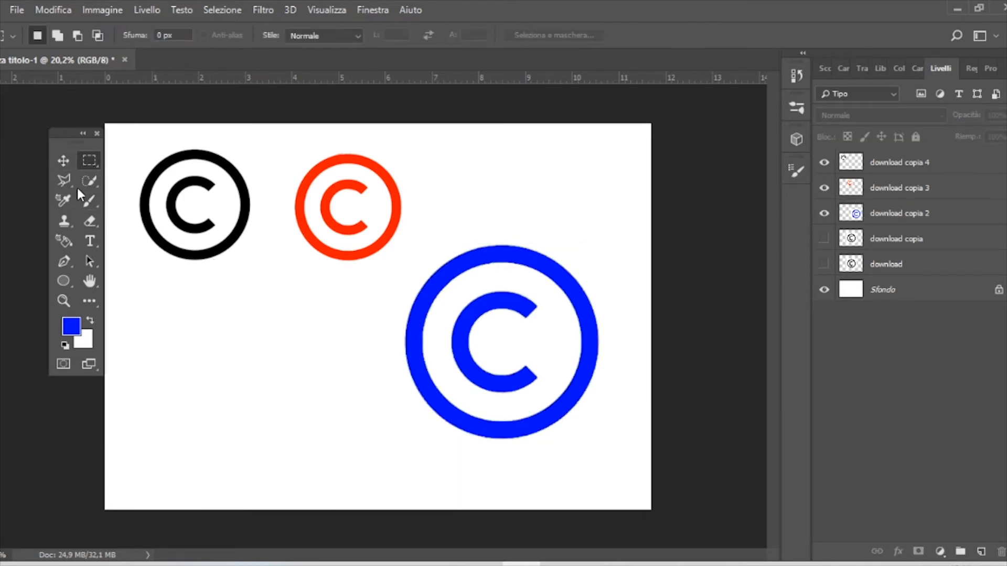
Scale the blue logo to about 60% and place it directly below the small black logo
click(62, 160)
click(501, 268)
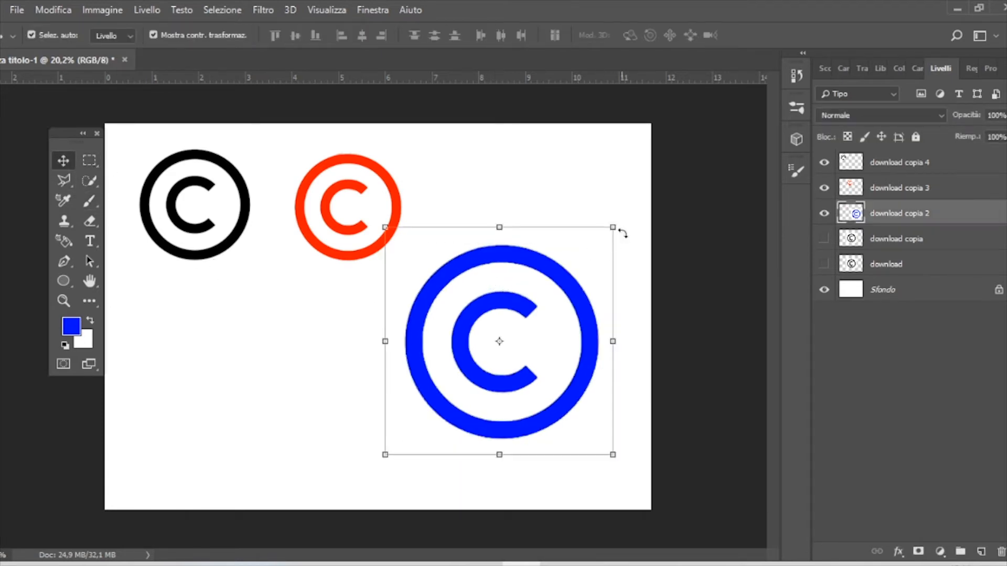
drag(613, 227, 521, 318)
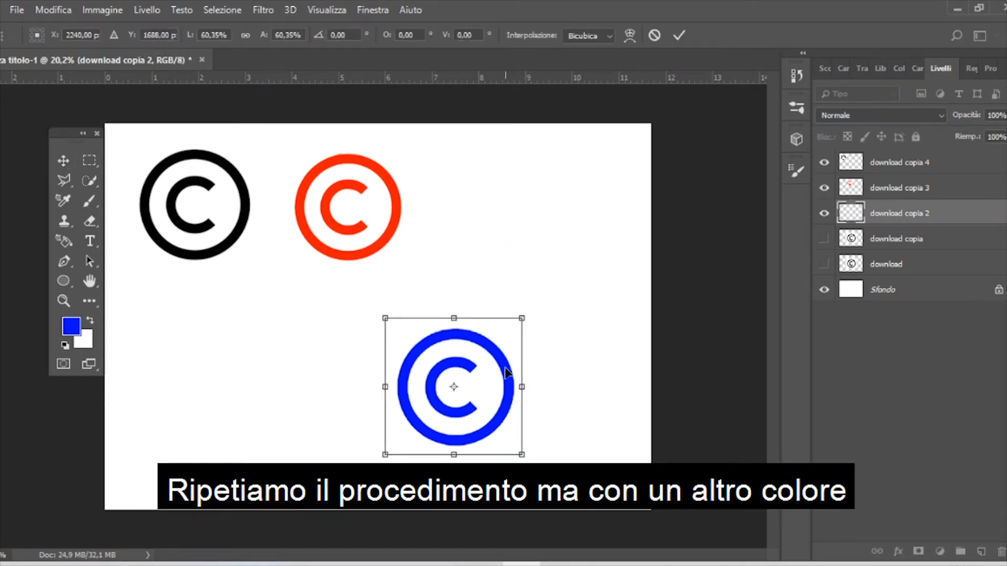
drag(454, 363, 240, 315)
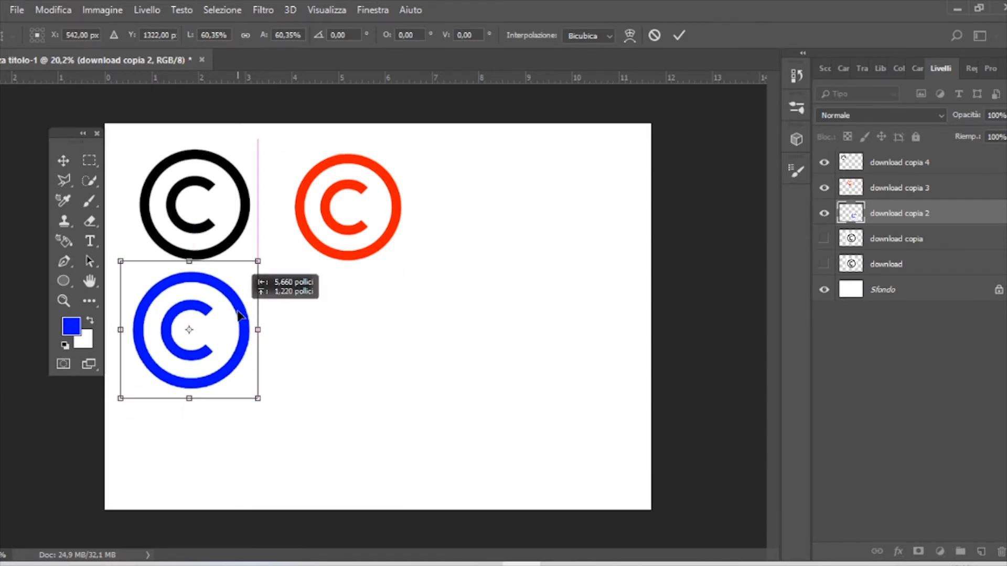
key(Return)
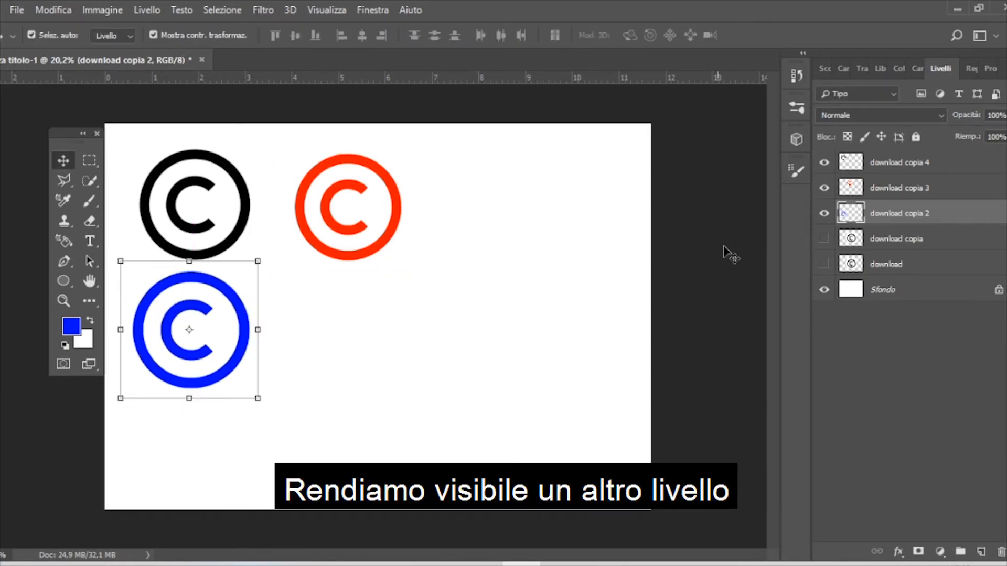
Show the download copia logo, moved to the lower-right area of the page, and select its ring and C with Quick Selection
click(821, 240)
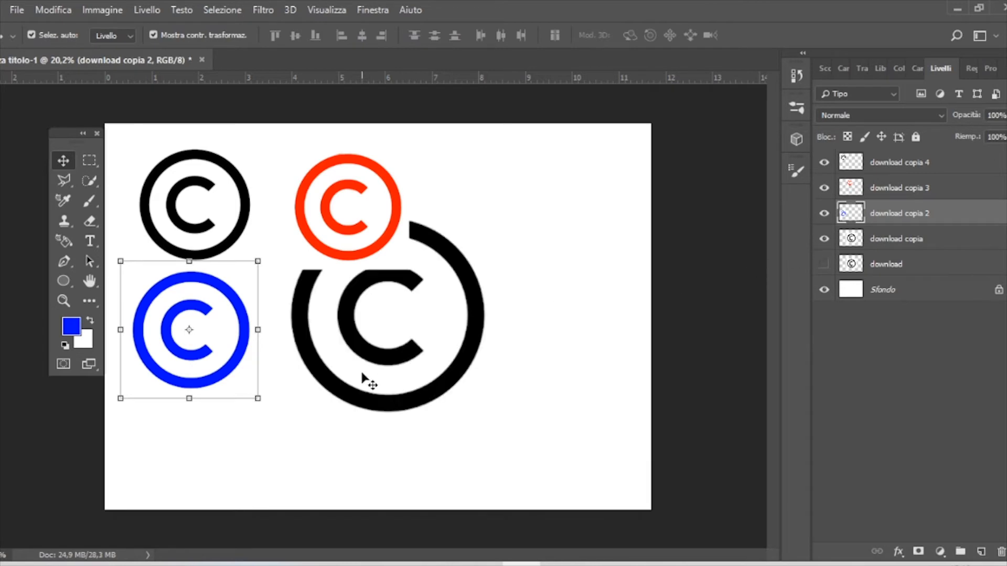
drag(376, 368, 505, 447)
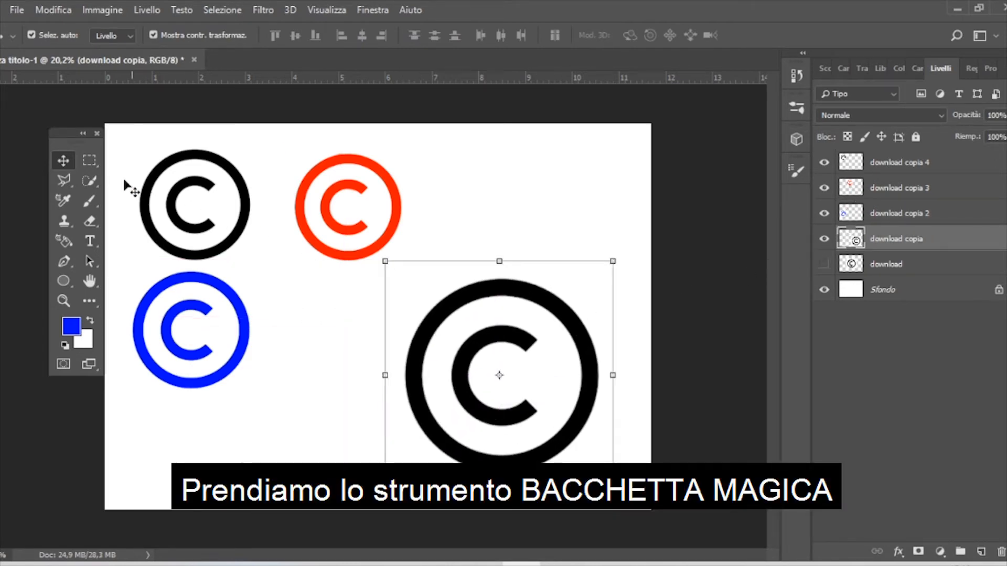
click(89, 180)
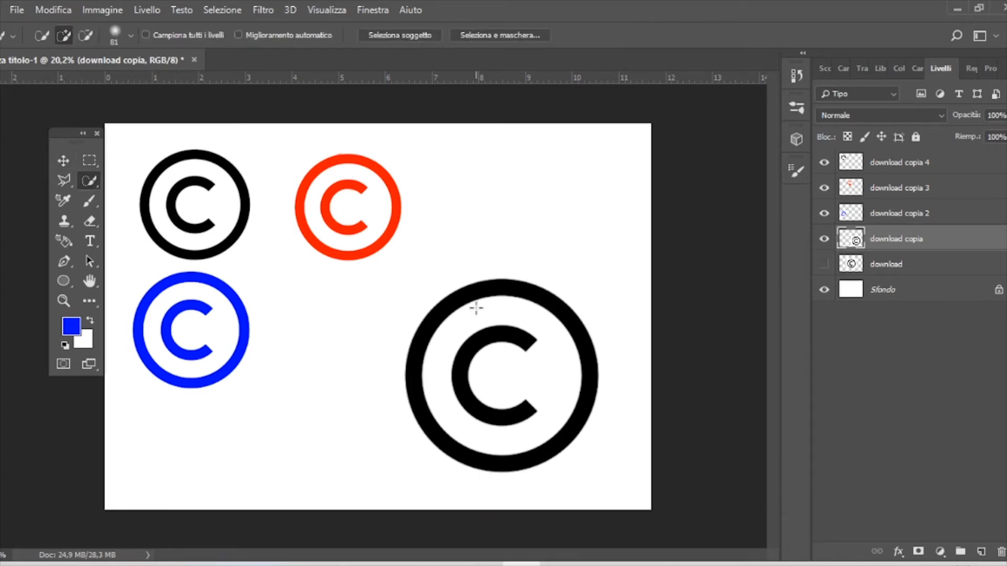
click(480, 290)
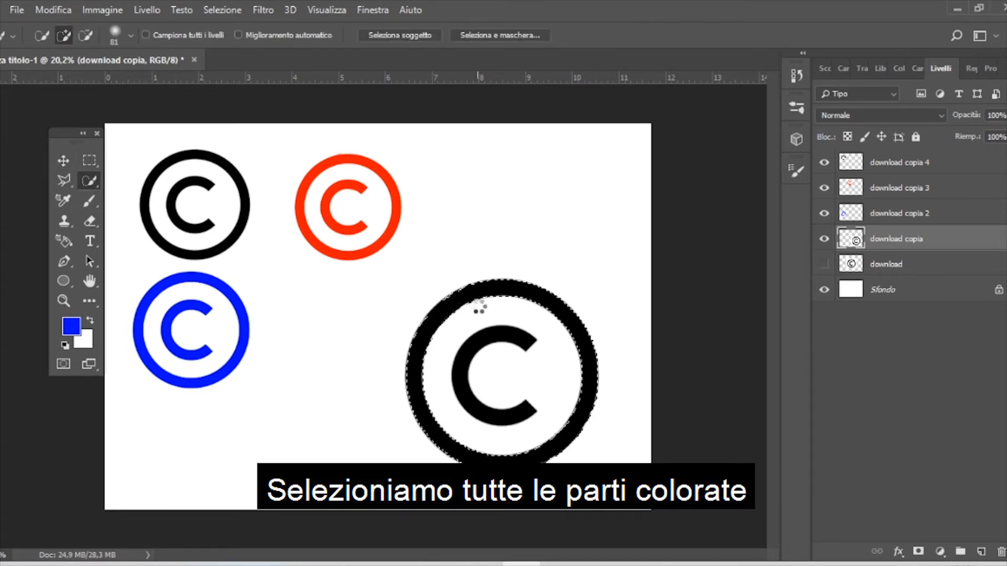
drag(519, 335, 461, 332)
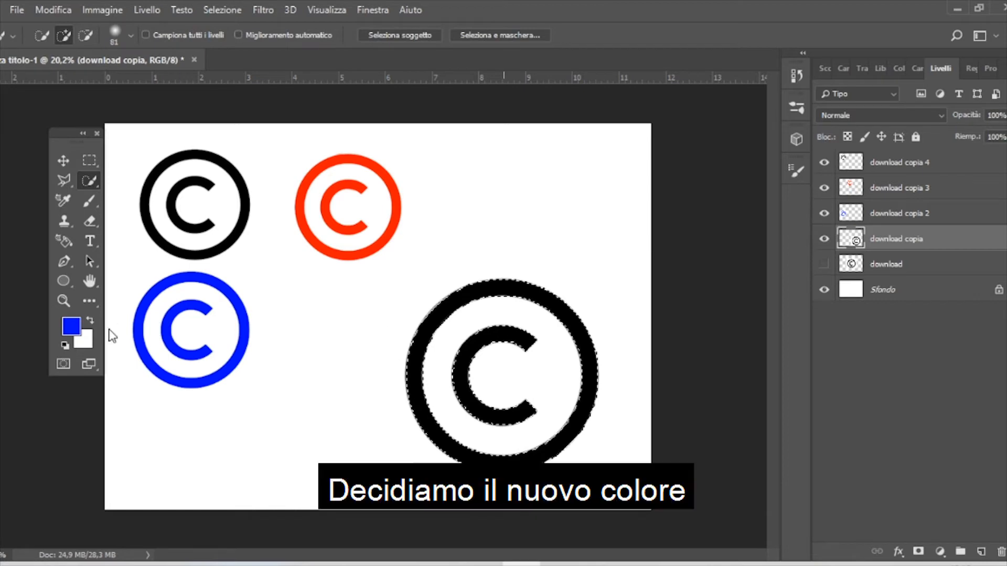
Set the foreground colour to yellow, ffff00
click(71, 326)
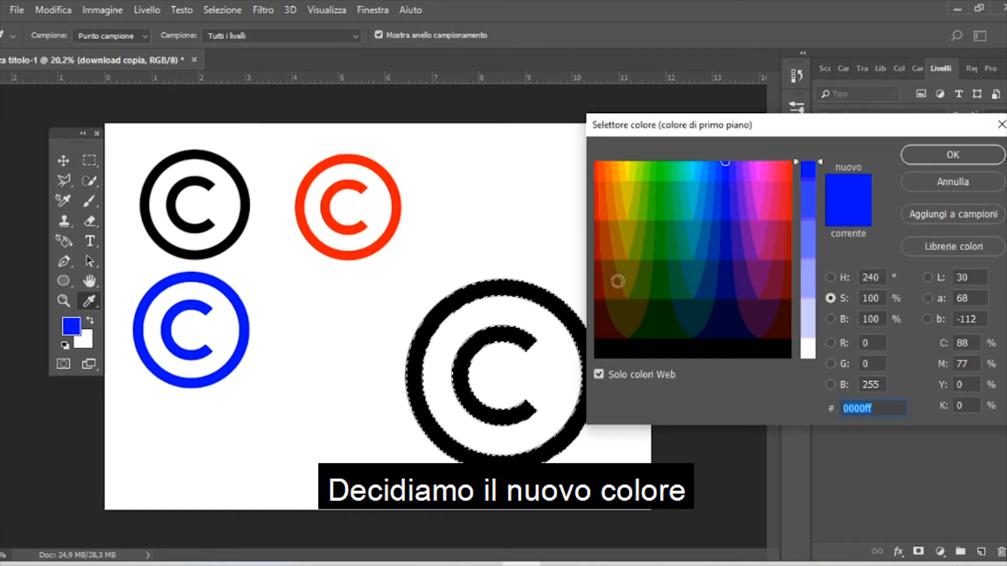
click(649, 166)
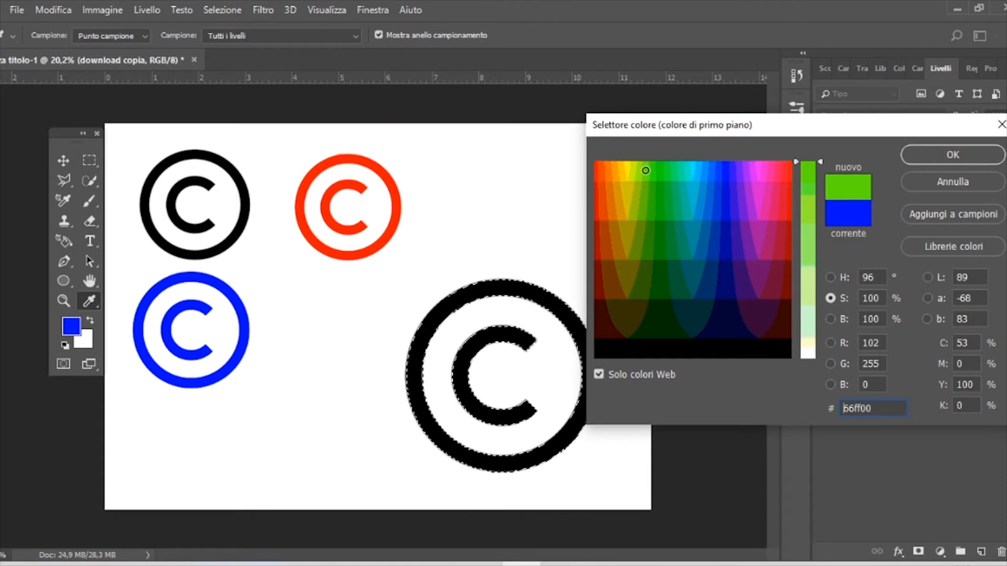
drag(646, 172, 626, 168)
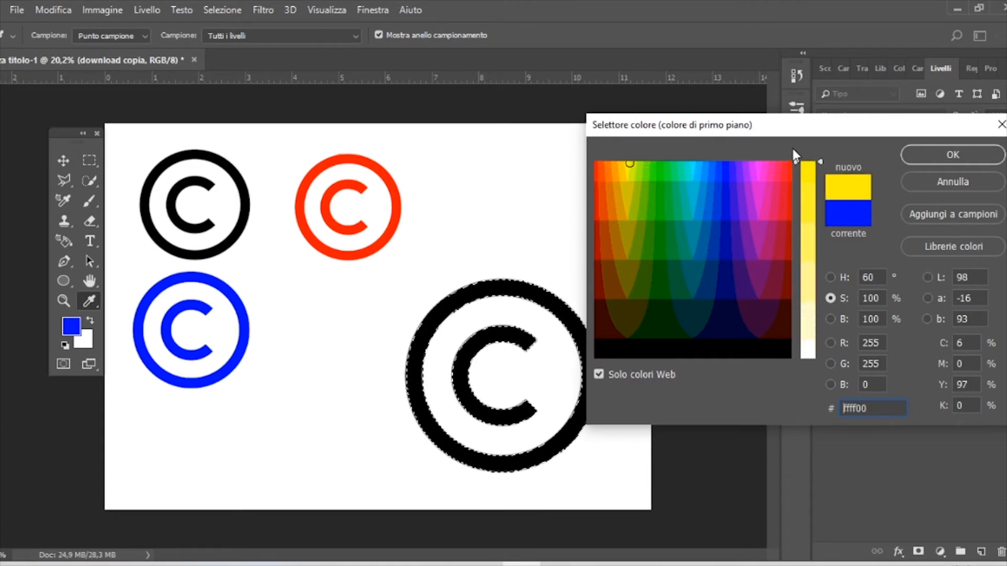
click(963, 156)
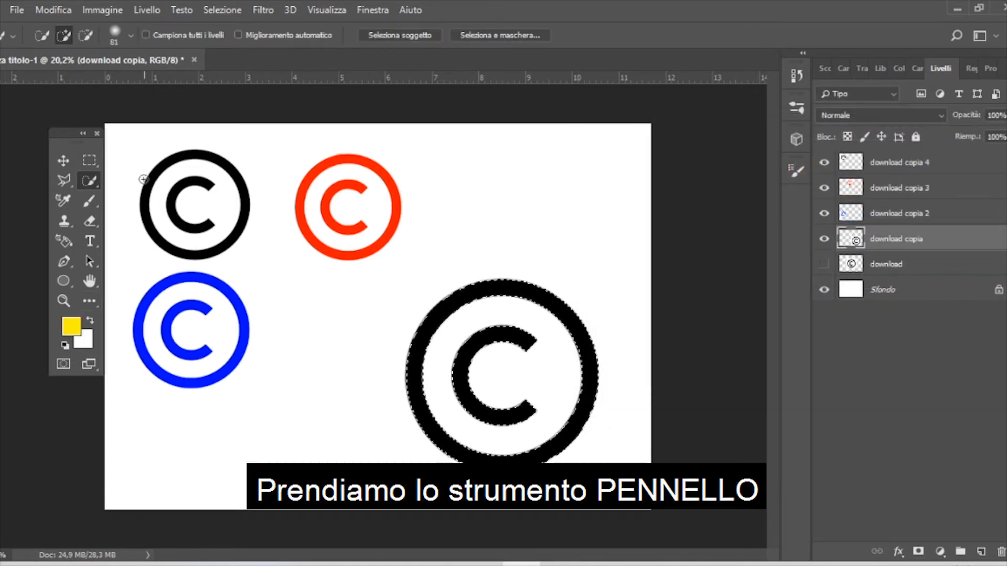
Paint the selected shapes of the download copia logo yellow with the 2040 px brush and deselect them
click(90, 200)
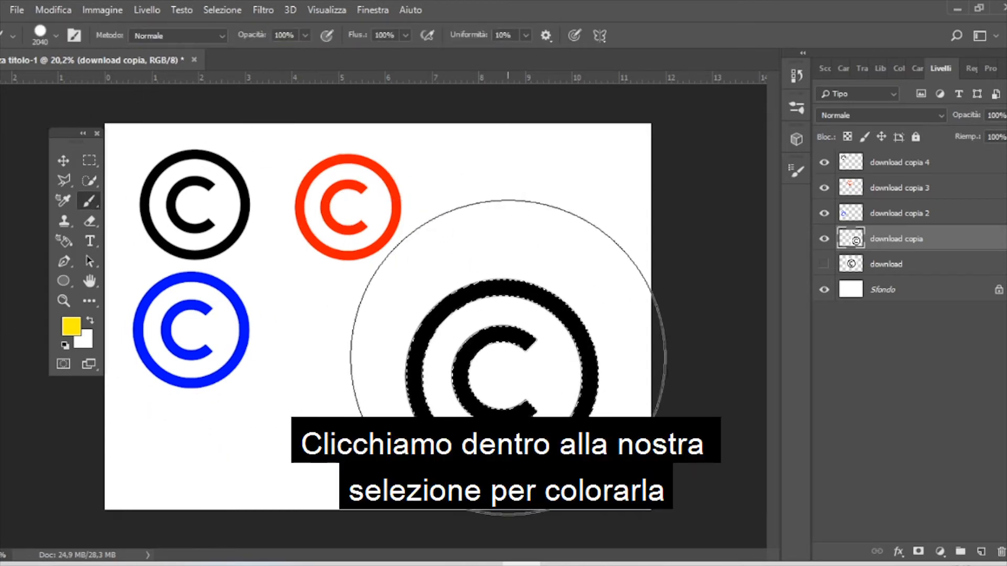
click(498, 363)
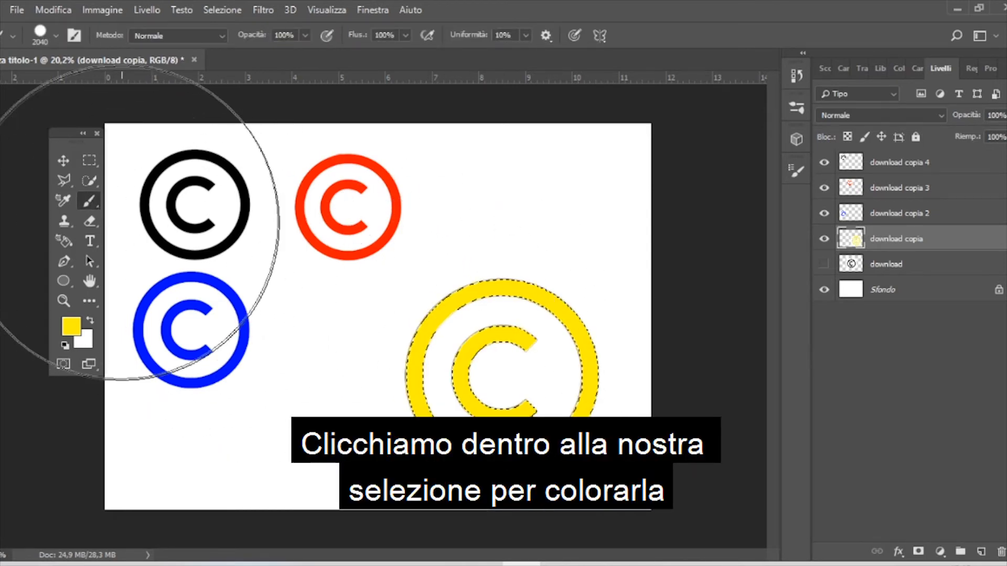
click(72, 164)
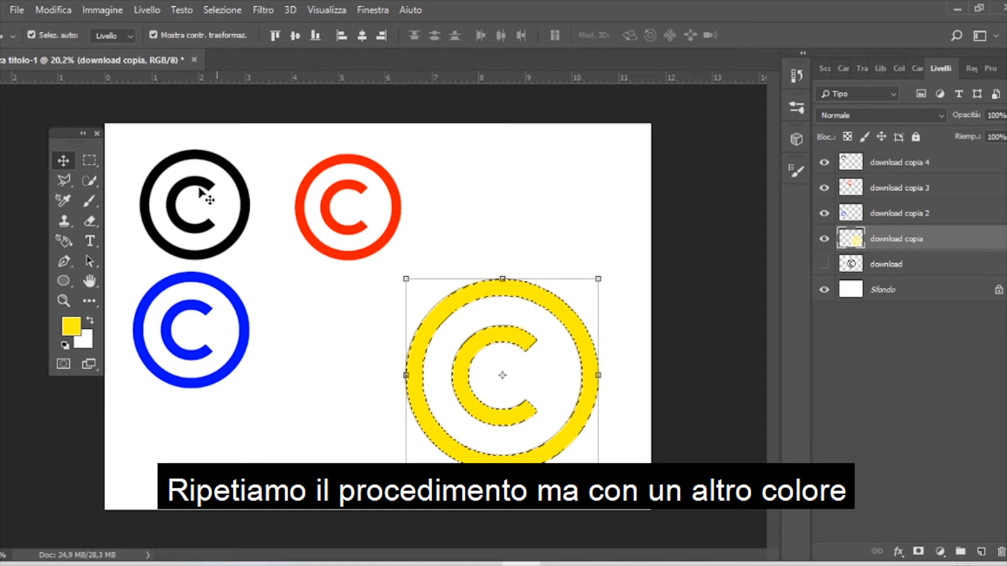
click(110, 152)
click(90, 159)
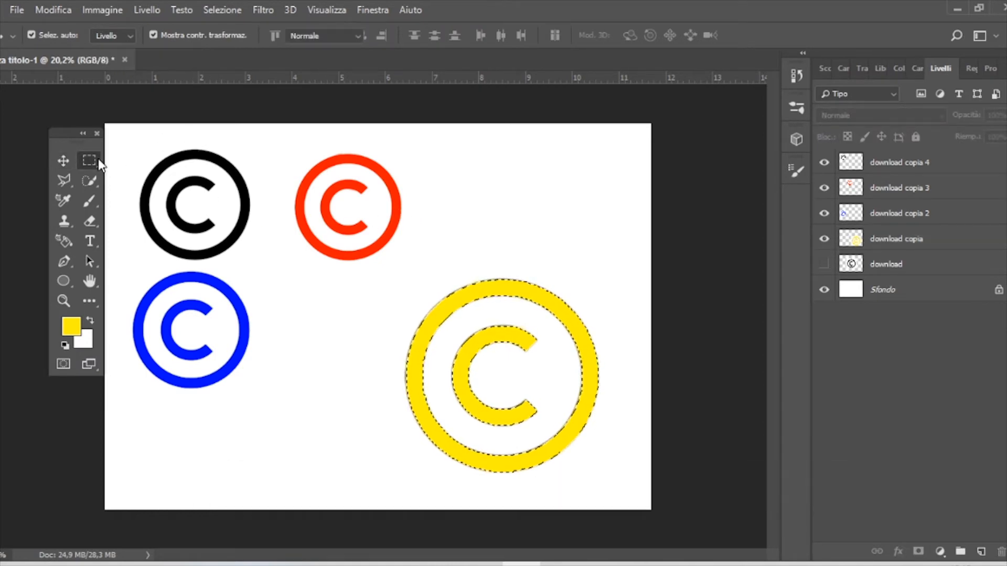
click(153, 154)
Scale the yellow logo to about 57% and place it beside the red logo in the upper row
click(63, 161)
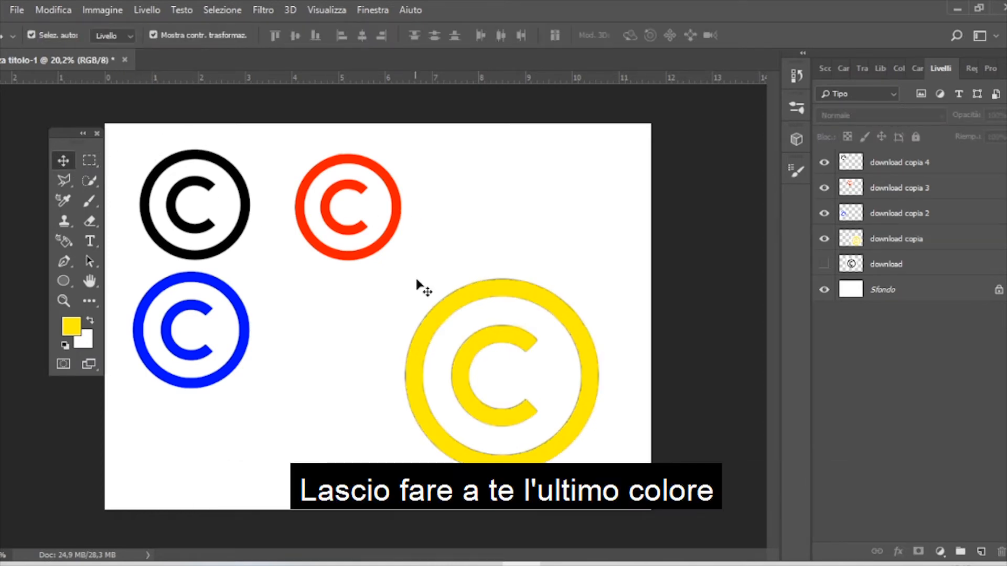
click(484, 287)
drag(614, 262, 497, 341)
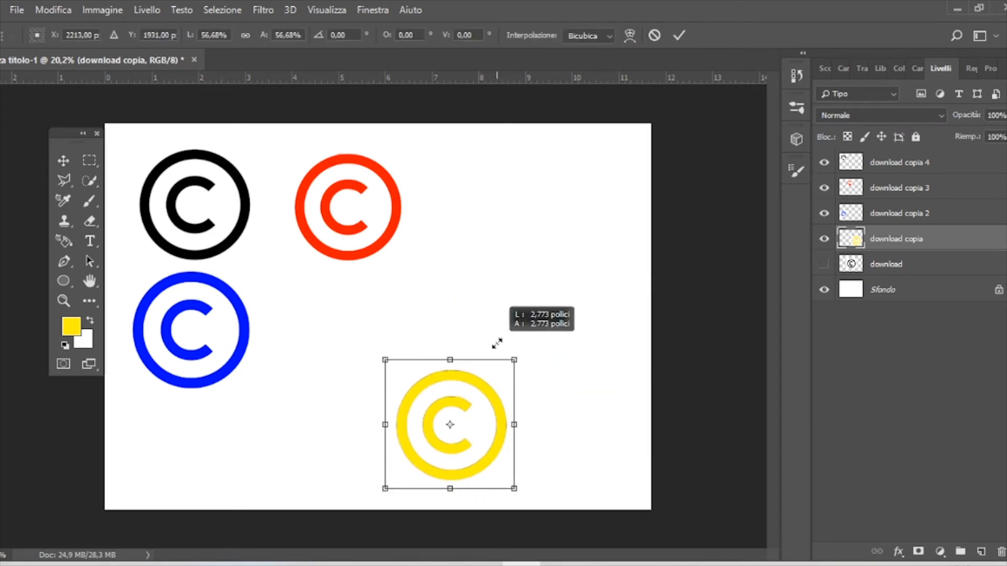
drag(480, 384, 522, 169)
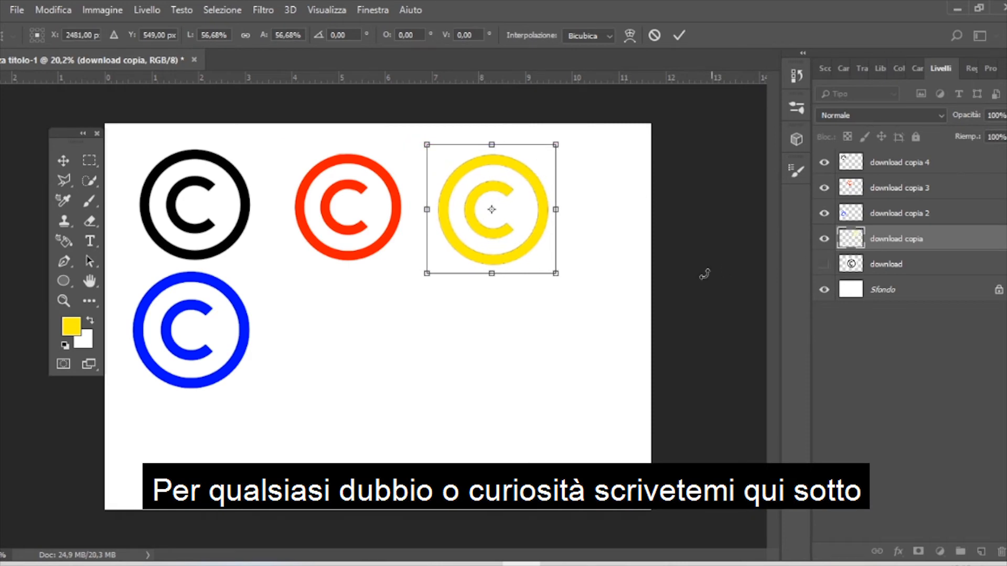
key(Return)
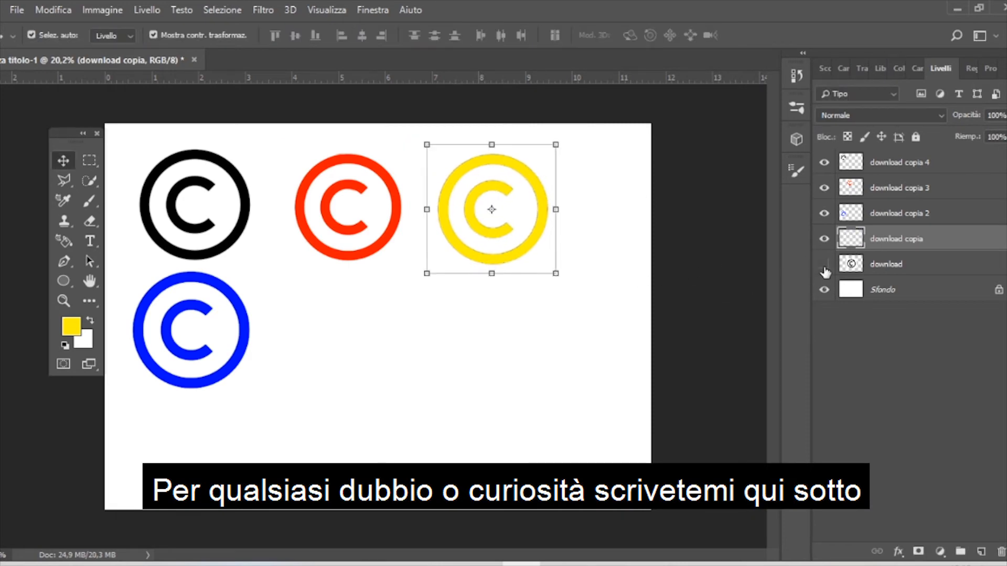
Show the download layer and move its logo into the empty area below the red and yellow logos
click(824, 263)
drag(407, 339, 476, 417)
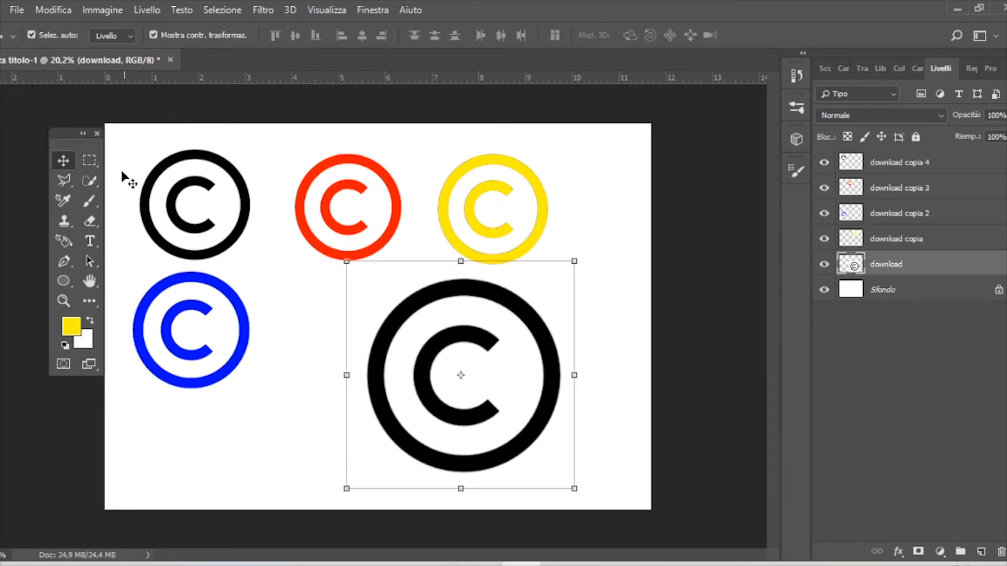
Select the area around and inside the large black logo's shapes, invert the selection and switch to the Brush tool
click(93, 182)
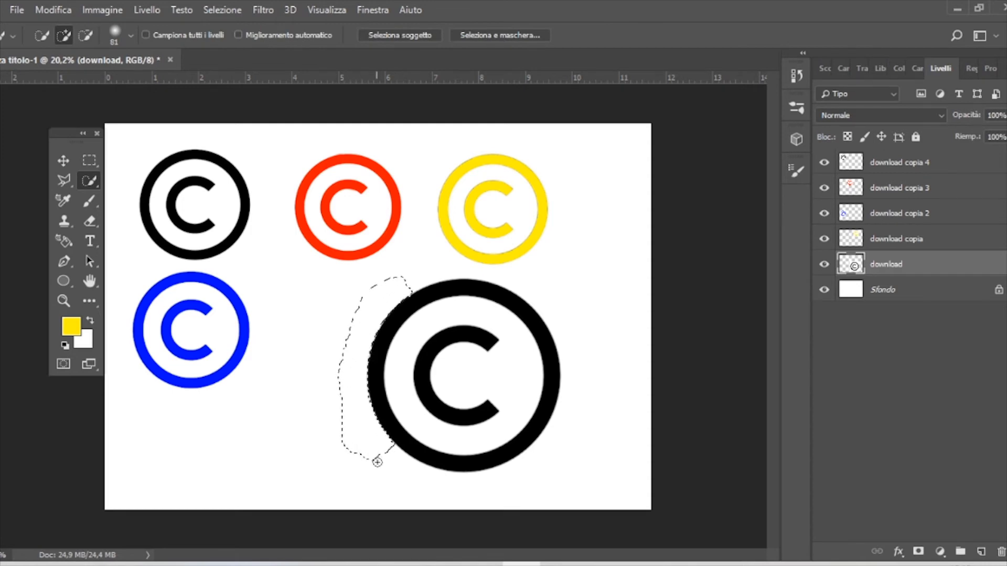
mouse_move(425, 473)
mouse_down()
mouse_move(449, 483)
mouse_move(496, 479)
mouse_up()
drag(559, 439, 593, 393)
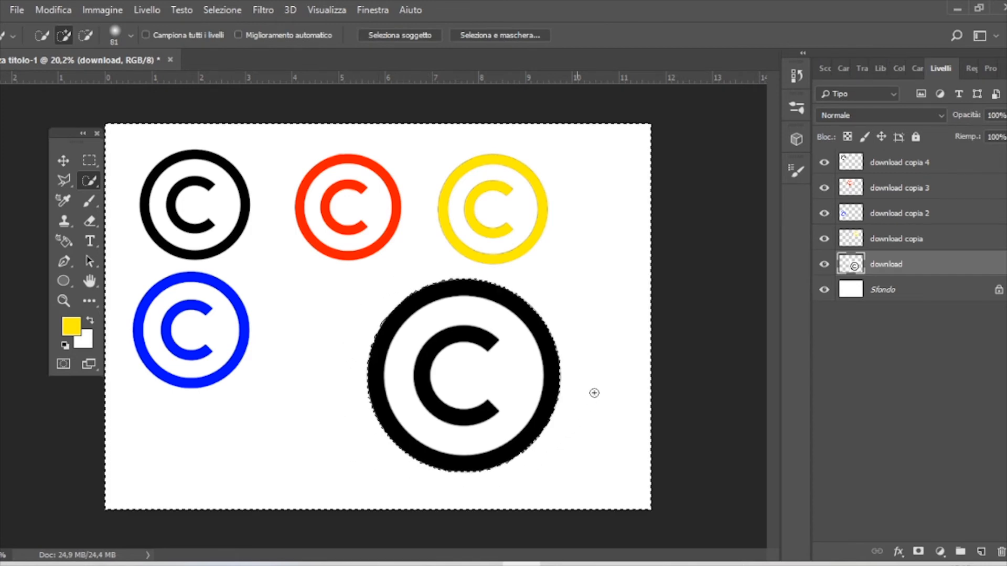
drag(505, 332, 505, 374)
key(ctrl+shift+i)
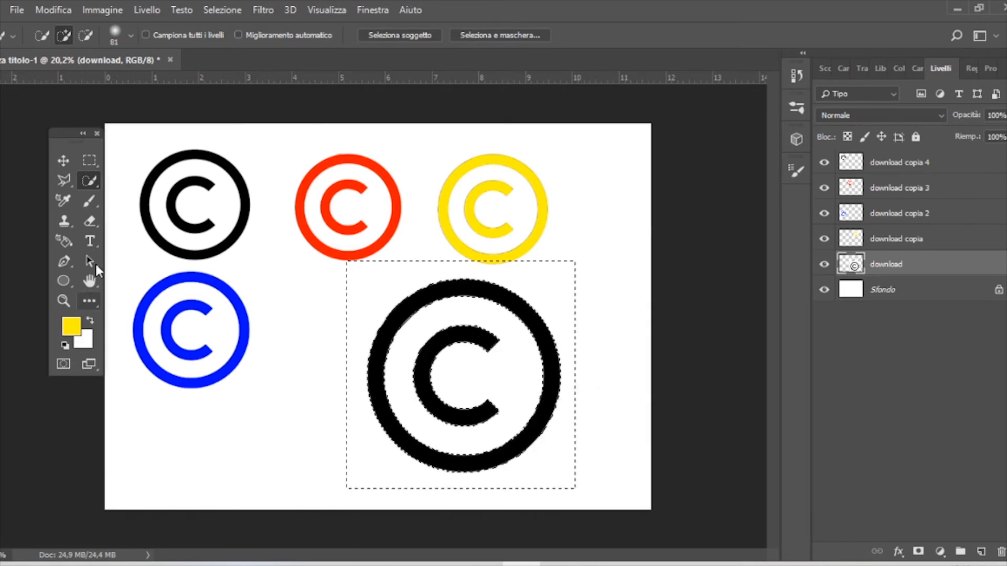
click(89, 200)
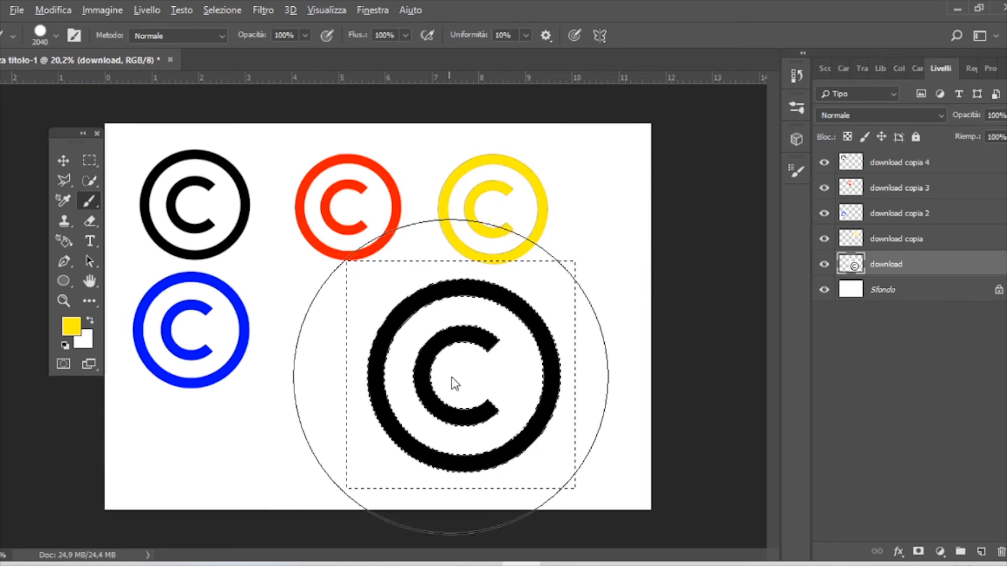
Paint the selected area around and inside the large black logo's shapes yellow and clear the selection
drag(454, 375, 470, 375)
click(470, 377)
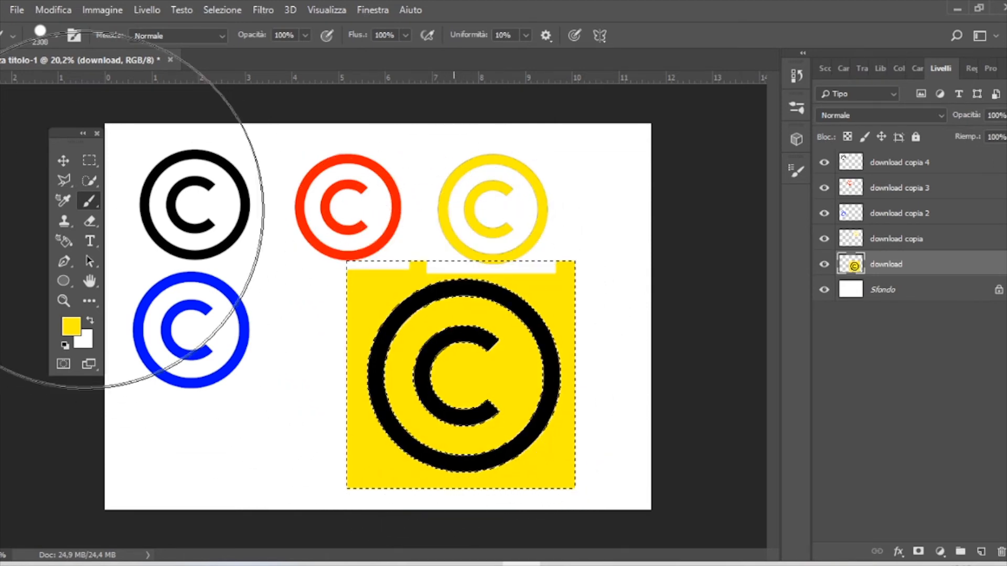
key(v)
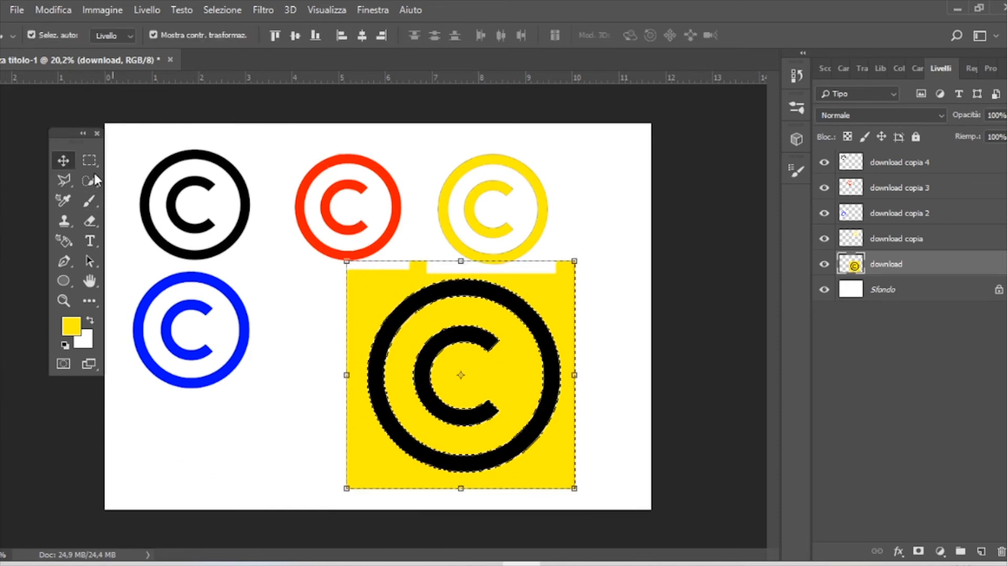
click(89, 159)
click(179, 139)
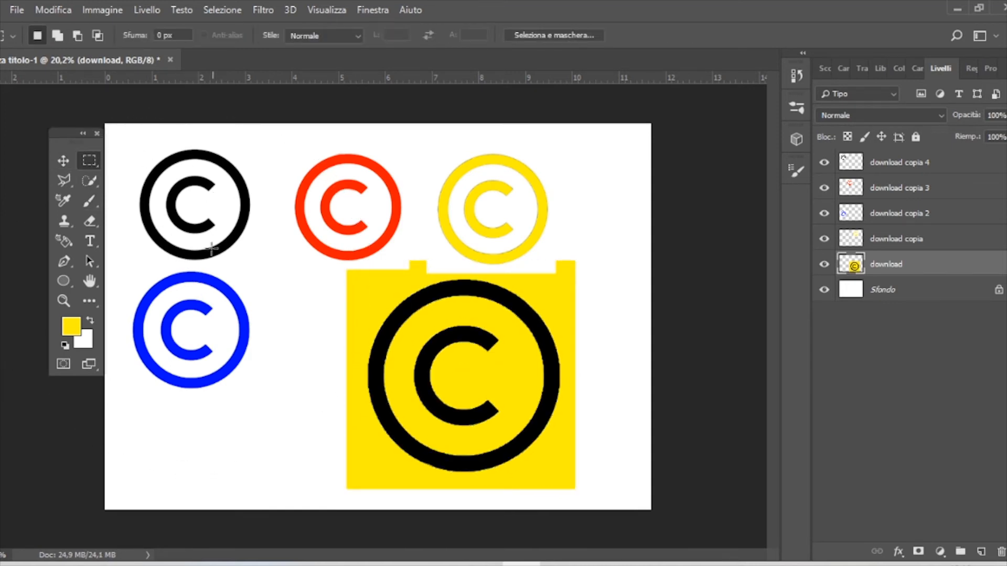
Select the large logo's black ring and C with Quick Selection, paint them white with the 2308 px brush and deselect them
click(88, 183)
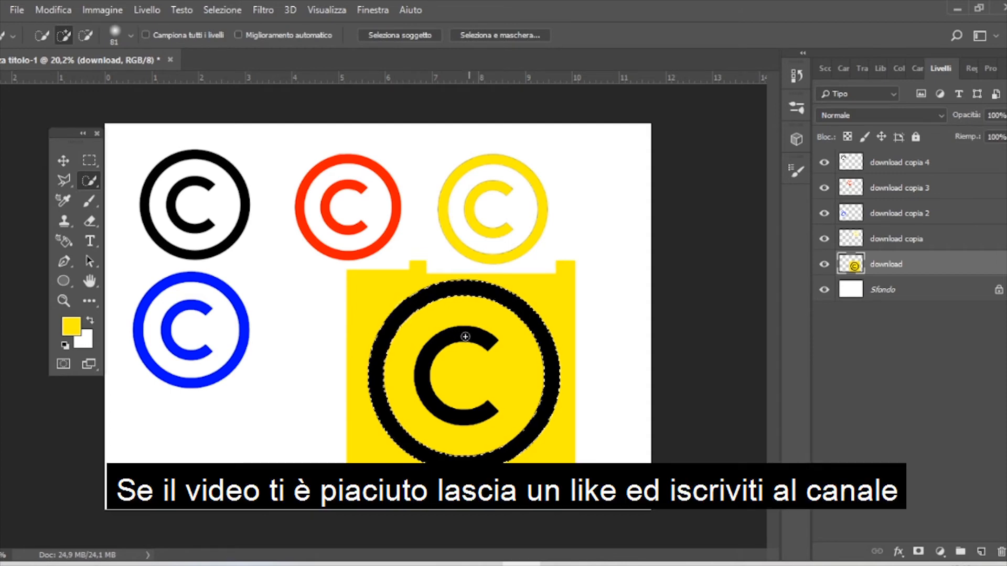
drag(465, 336, 459, 336)
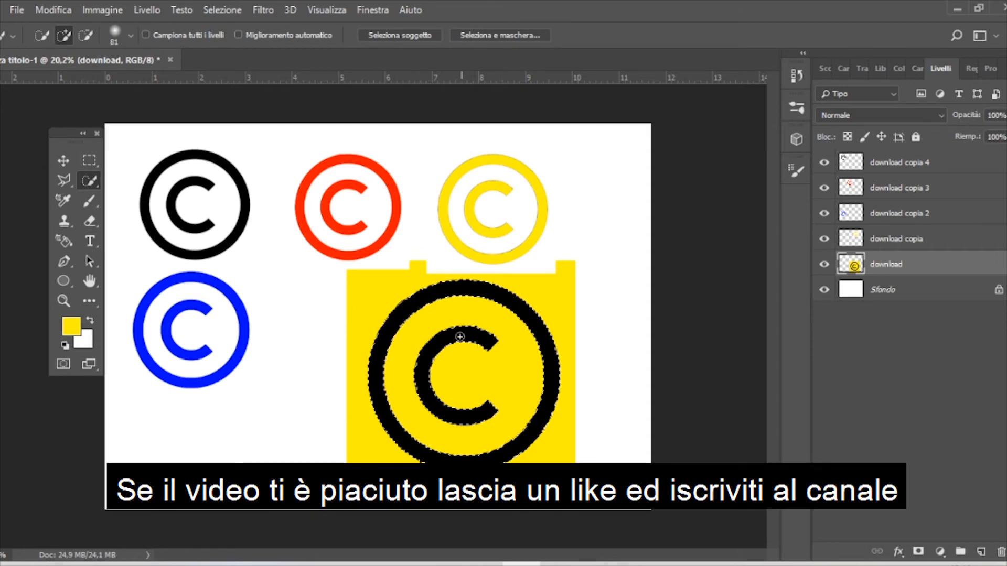
click(92, 320)
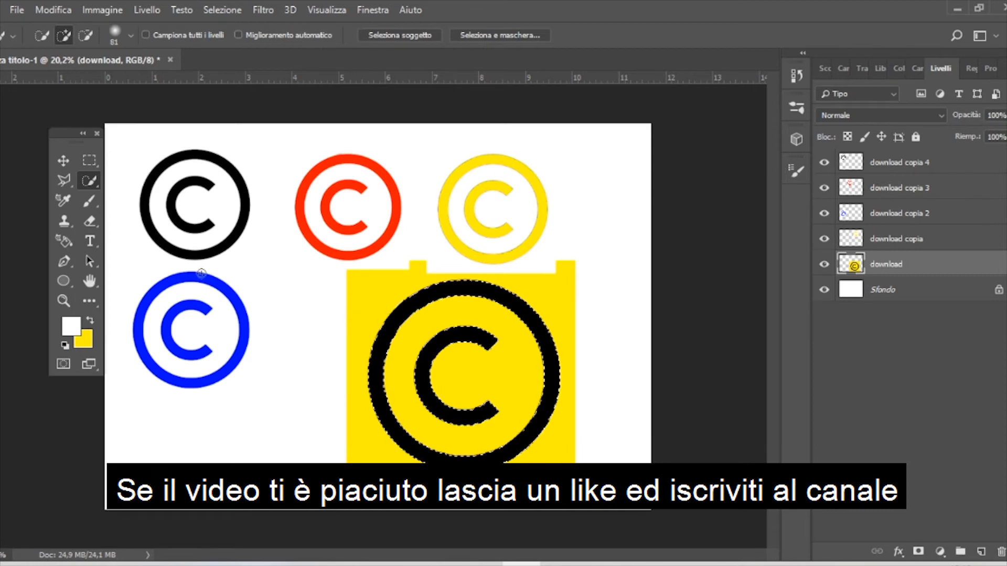
click(95, 202)
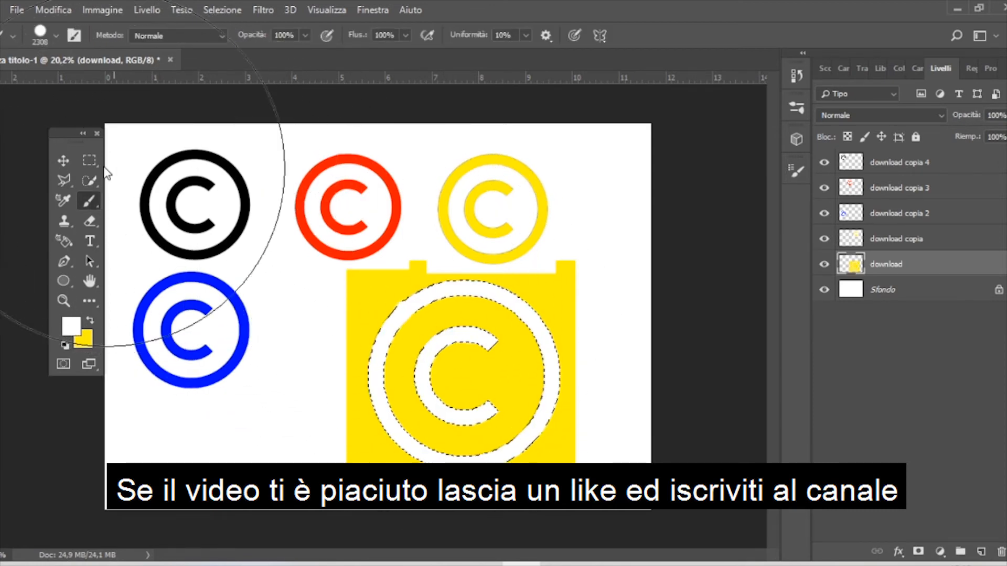
click(88, 160)
click(113, 146)
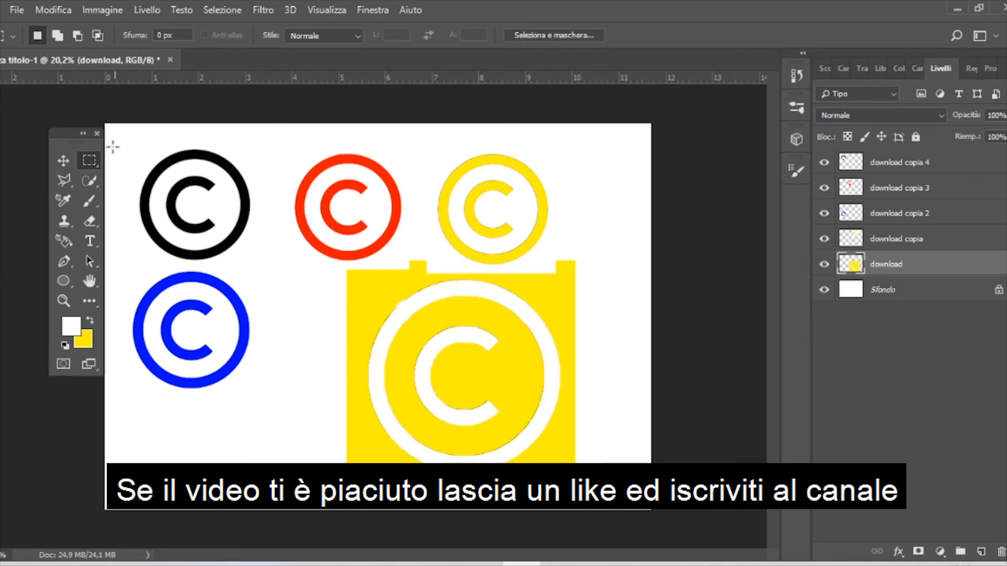
Move the red and yellow logos slightly higher so they clear the large yellow square
click(63, 161)
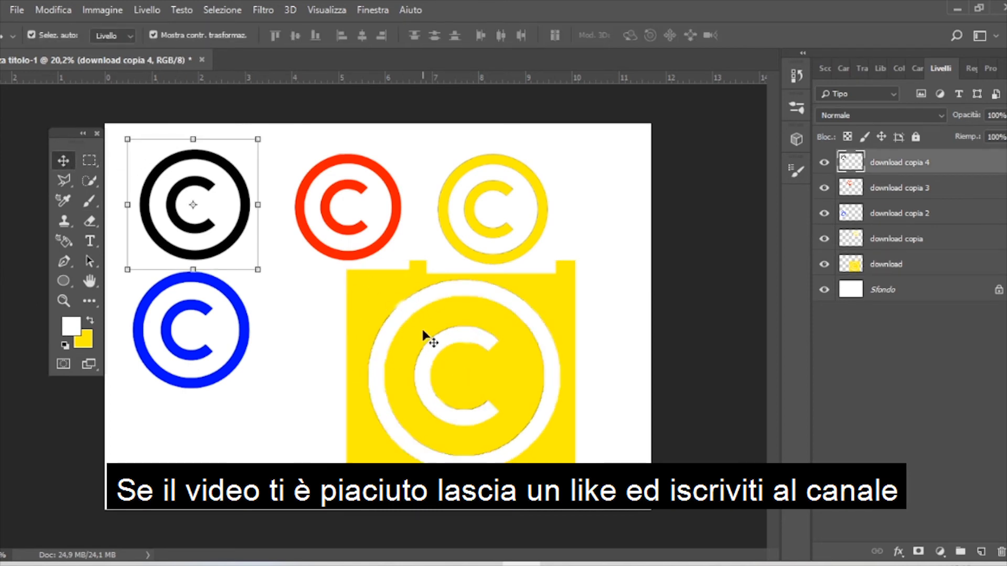
click(83, 181)
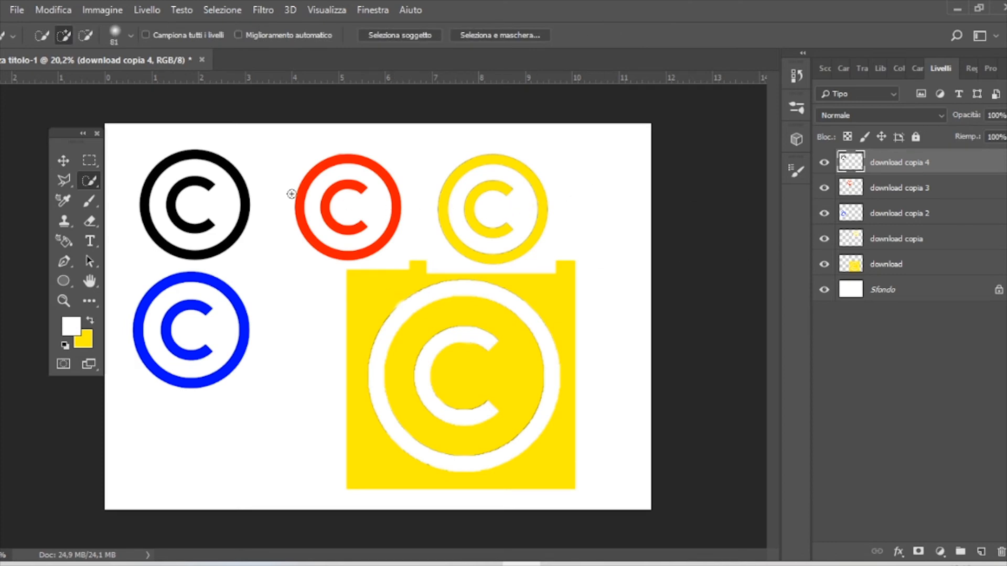
key(v)
drag(366, 198, 362, 177)
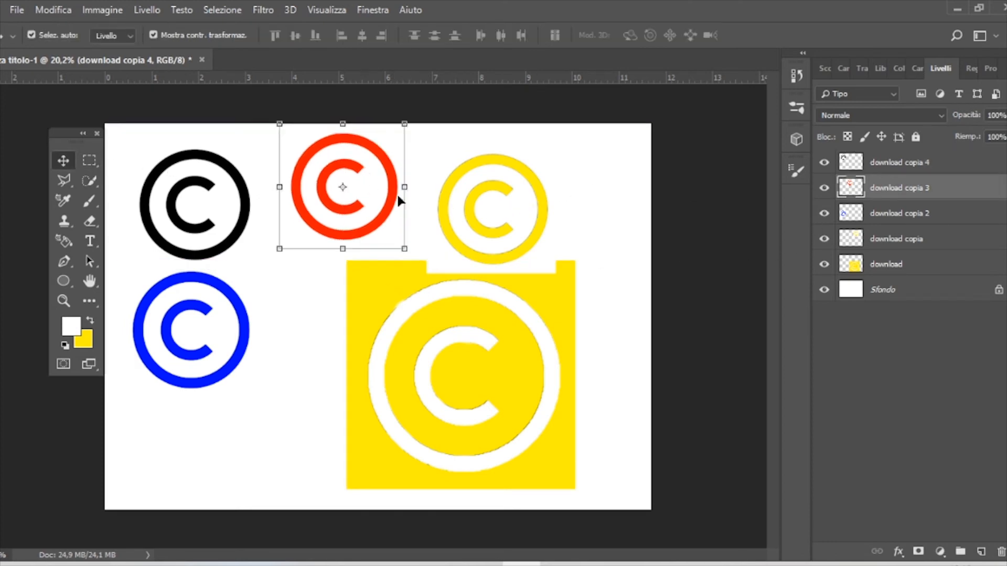
drag(487, 211, 485, 199)
Select all yellow areas around and inside the white logo on the download layer with Quick Selection
click(348, 337)
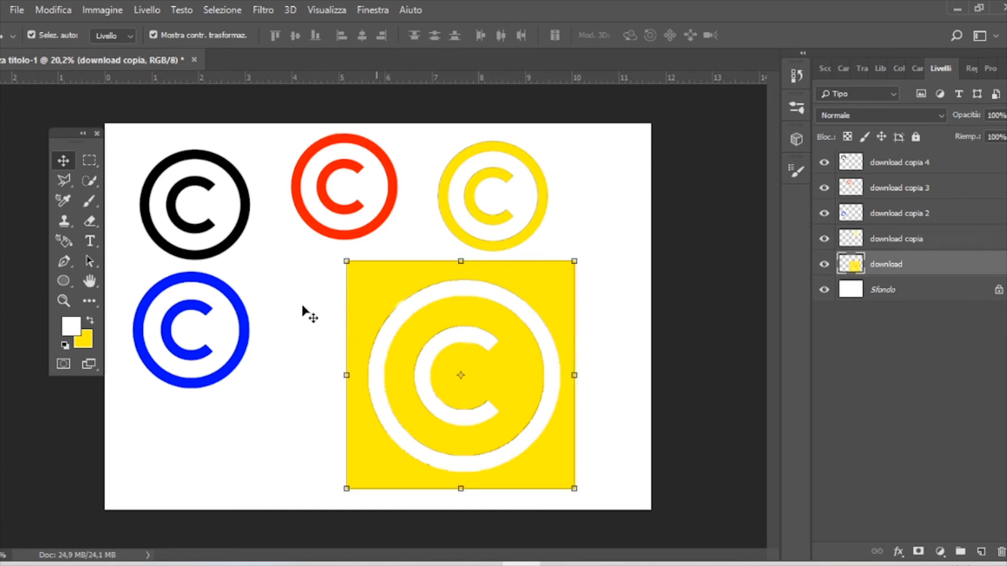
click(87, 177)
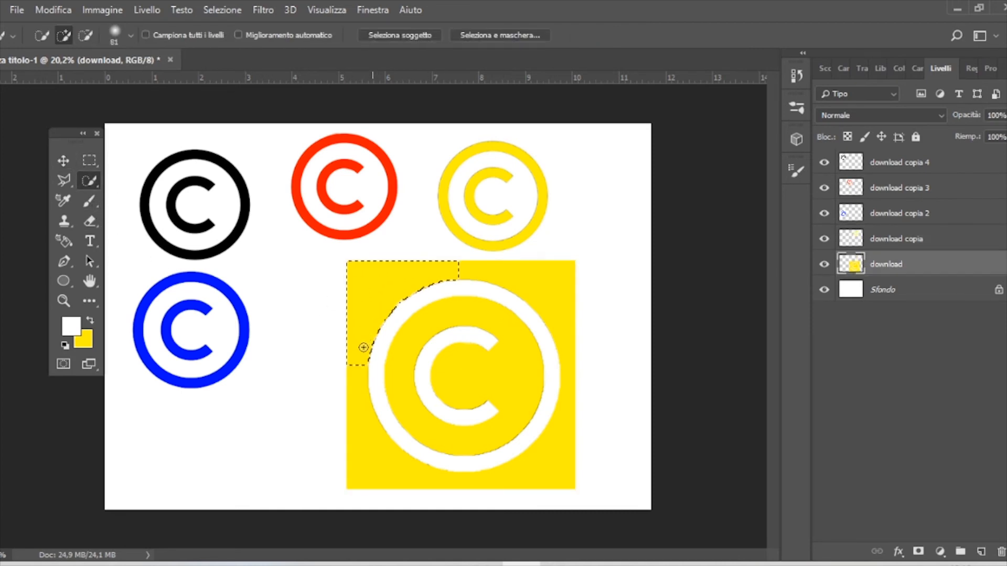
mouse_move(363, 347)
mouse_down()
mouse_move(355, 411)
mouse_move(371, 440)
mouse_up()
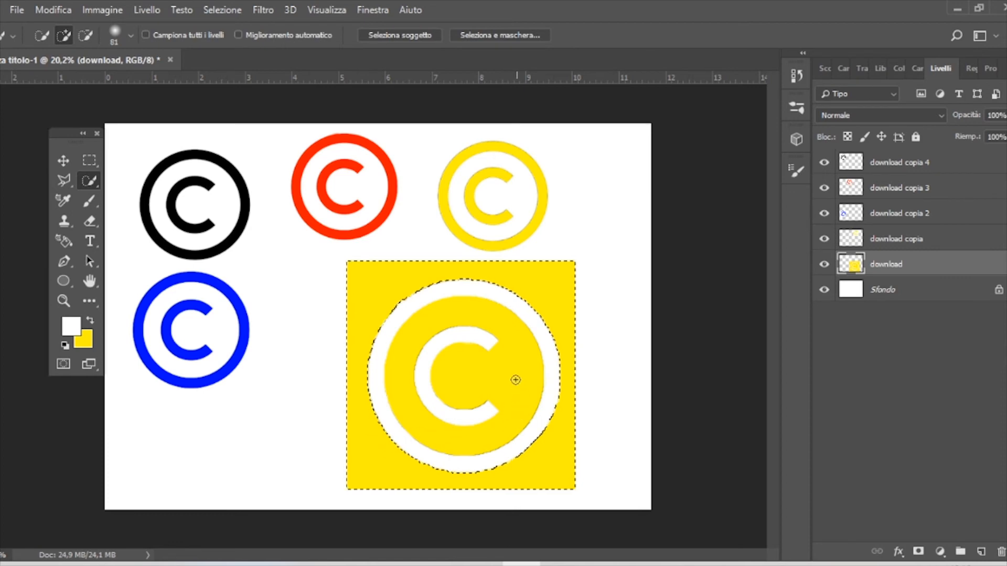
drag(515, 380, 514, 412)
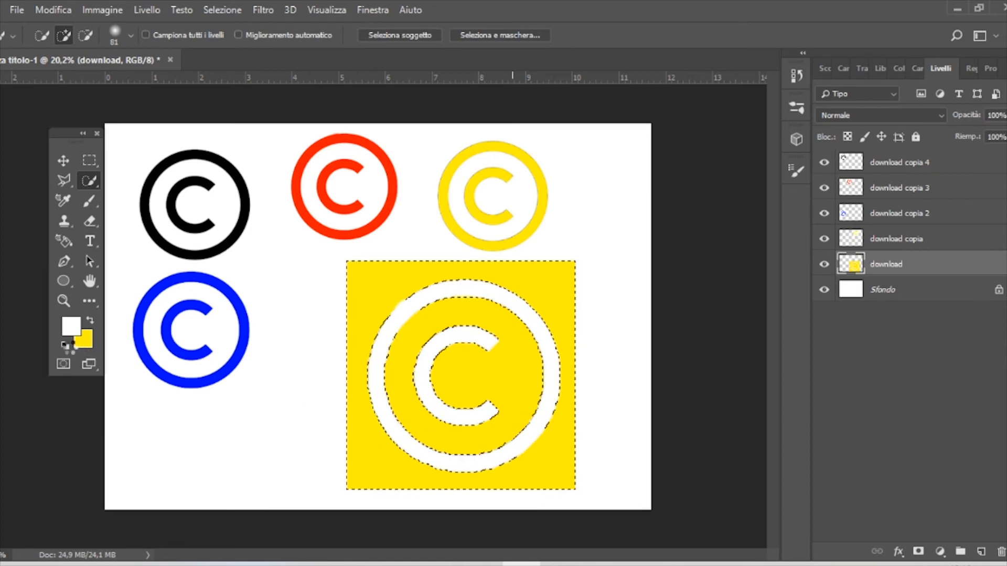
Reset the colours to black and white, paint the selected yellow areas black with the 2308 px brush and deselect them
click(66, 346)
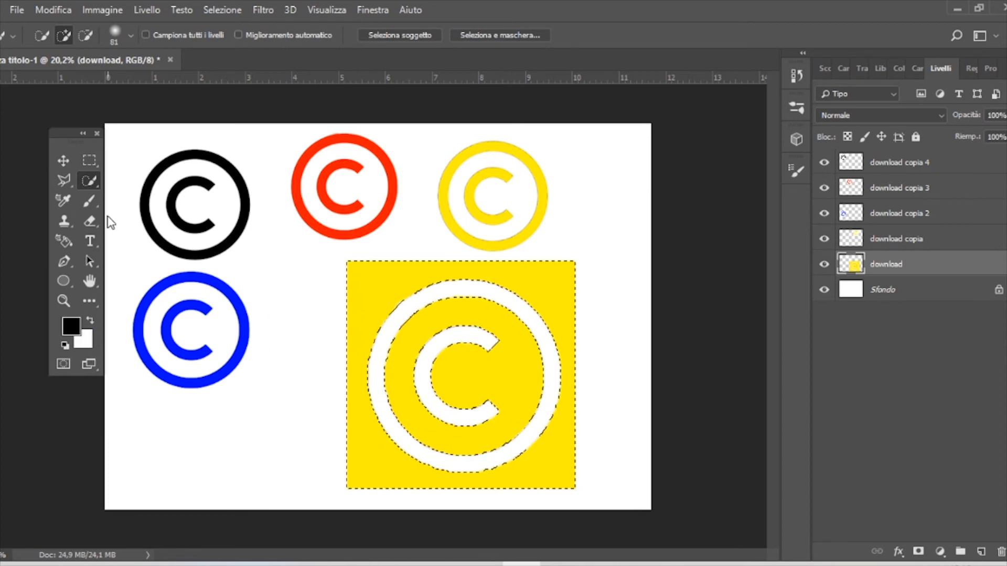
click(90, 201)
click(462, 362)
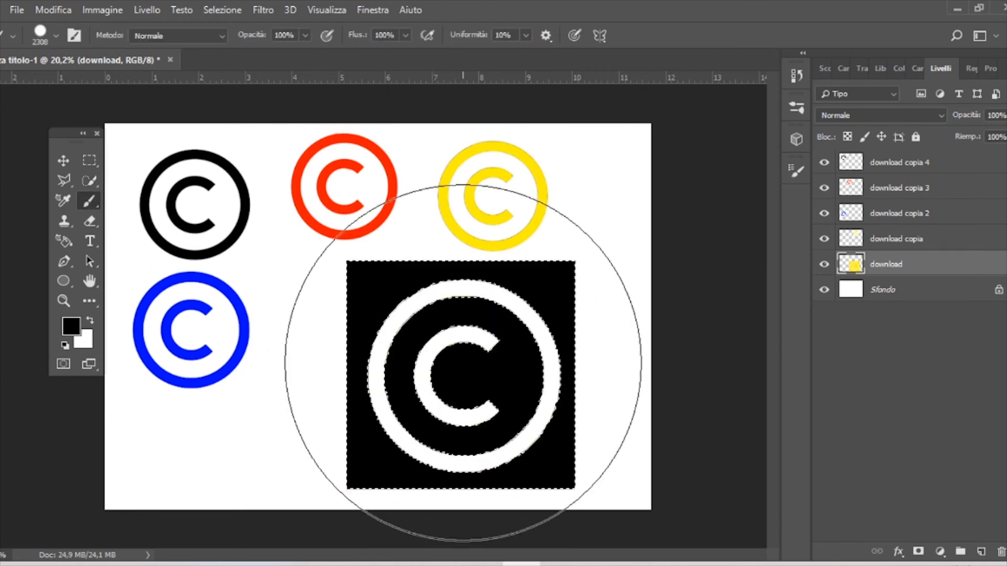
click(63, 161)
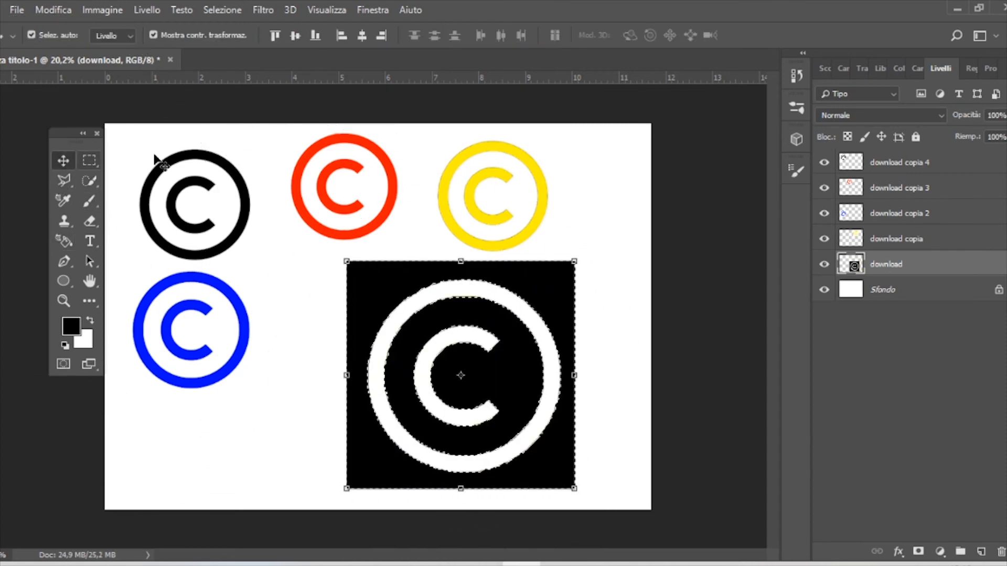
click(180, 153)
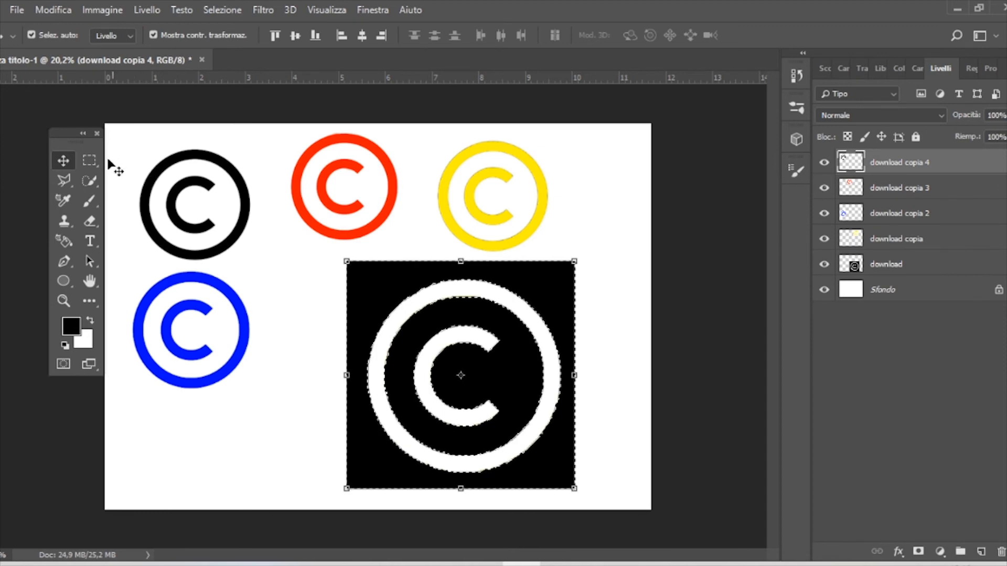
click(90, 160)
click(135, 153)
Move the white-on-black logo square of the download layer into the lower-right corner of the page
click(64, 161)
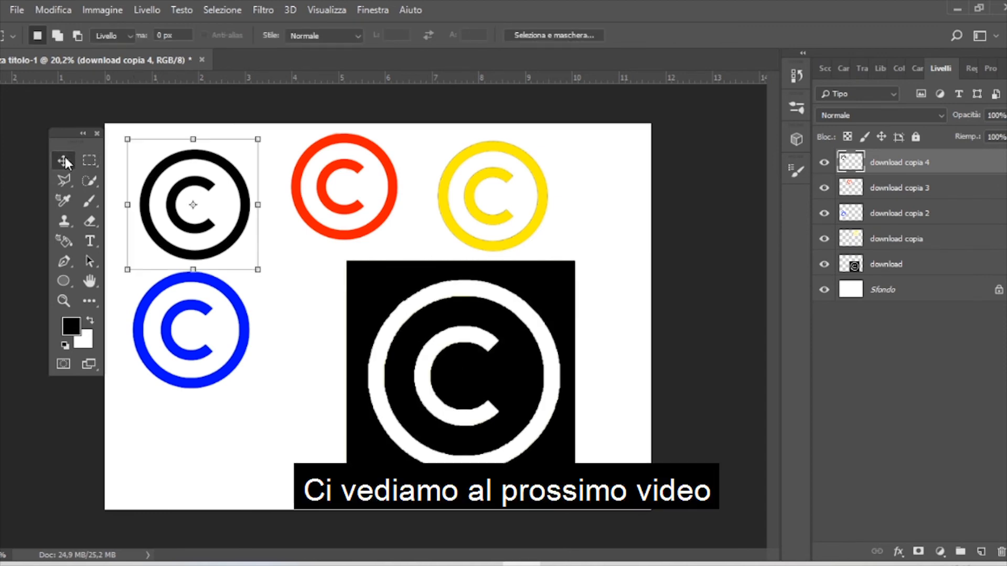
click(445, 317)
drag(533, 342, 591, 384)
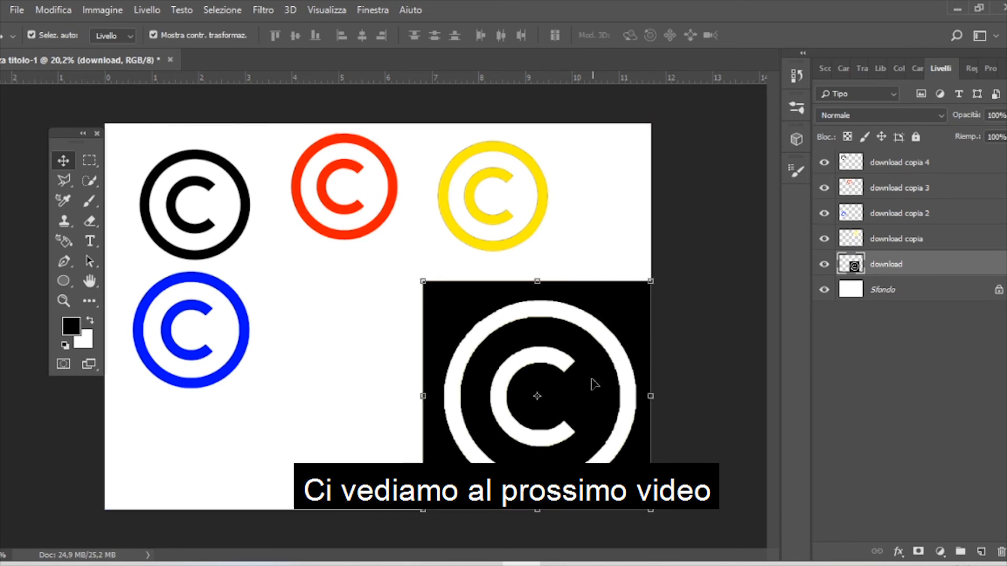
Scale the black logo of download copia 4 to about 182% and place it beside the black square in the lower row
click(217, 241)
drag(255, 270, 389, 401)
drag(346, 352, 370, 454)
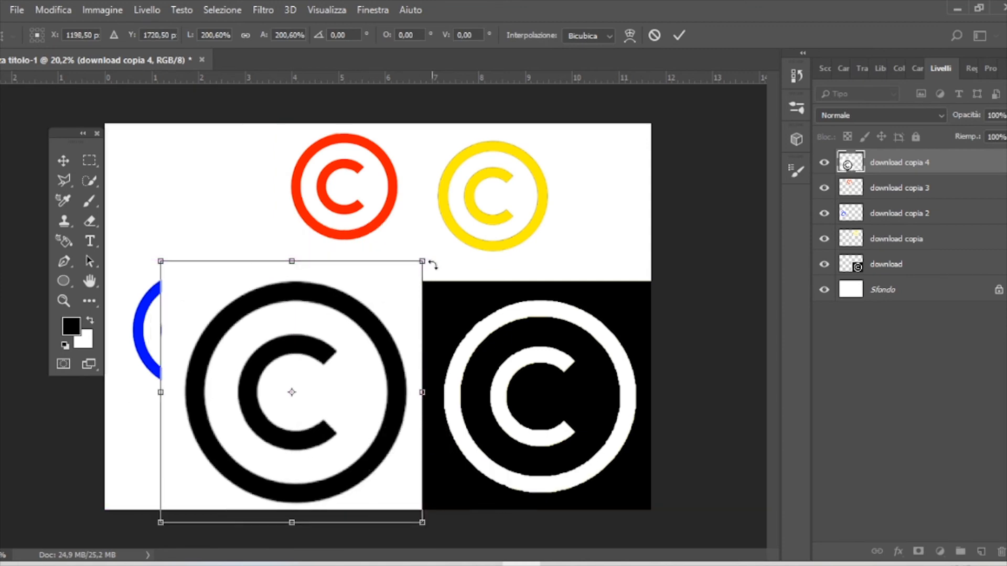
drag(423, 261, 397, 287)
drag(370, 349, 376, 340)
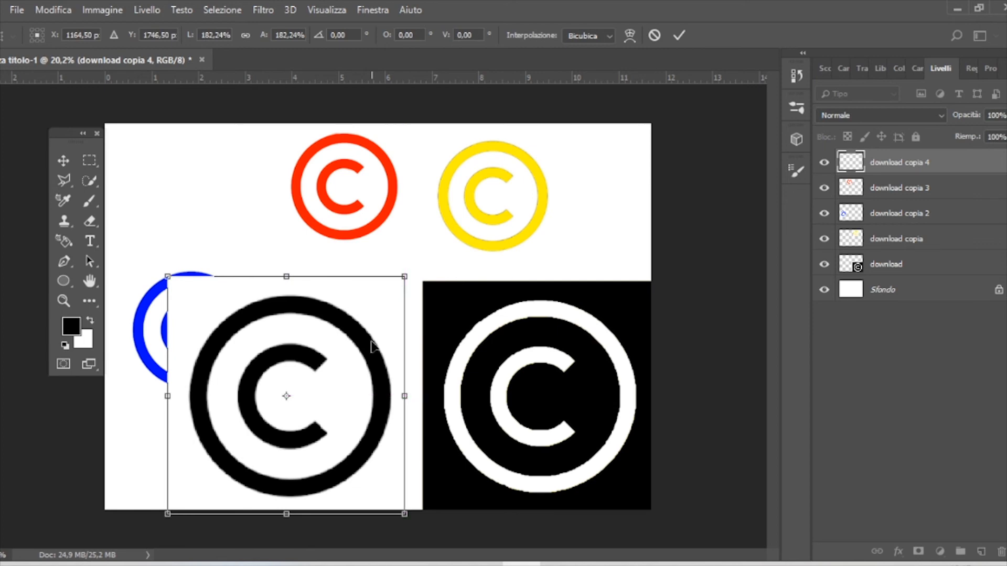
key(Return)
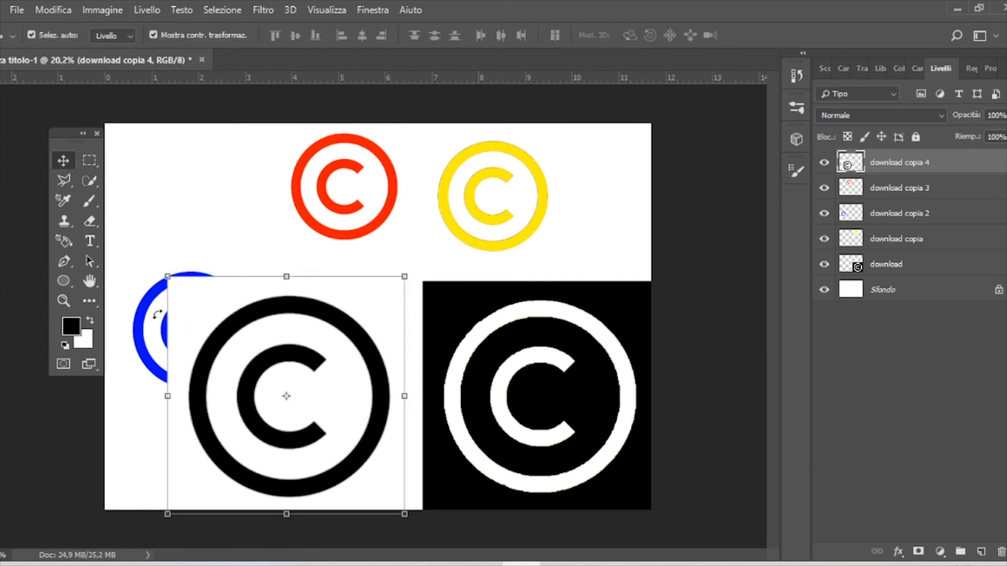
Move the blue logo to the start of the upper row, beside the red logo
key(ctrl+t)
click(64, 160)
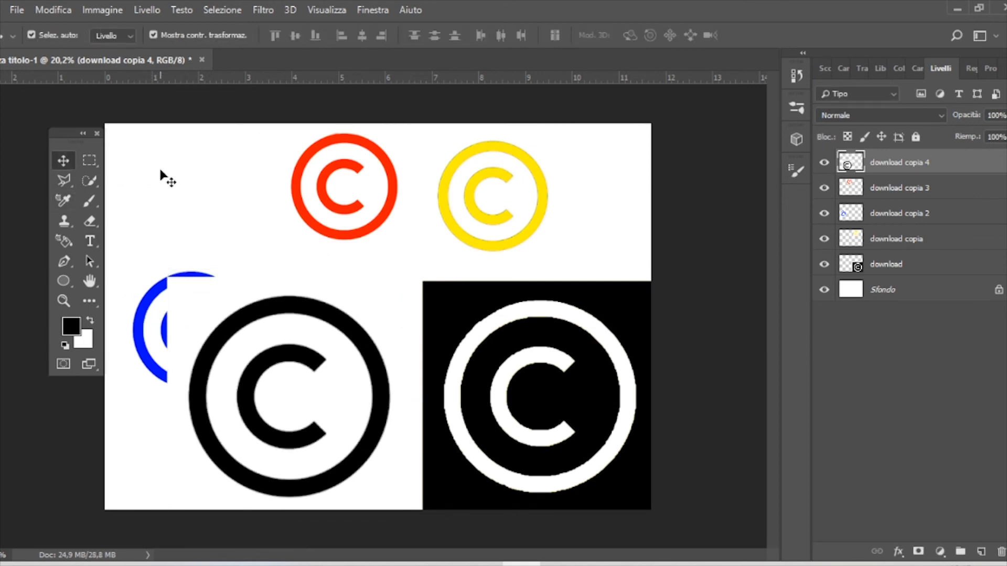
drag(149, 315, 180, 199)
Scale the red logo to about 111% and the yellow logo to about 110%, and leave no layer selected
drag(370, 240, 425, 272)
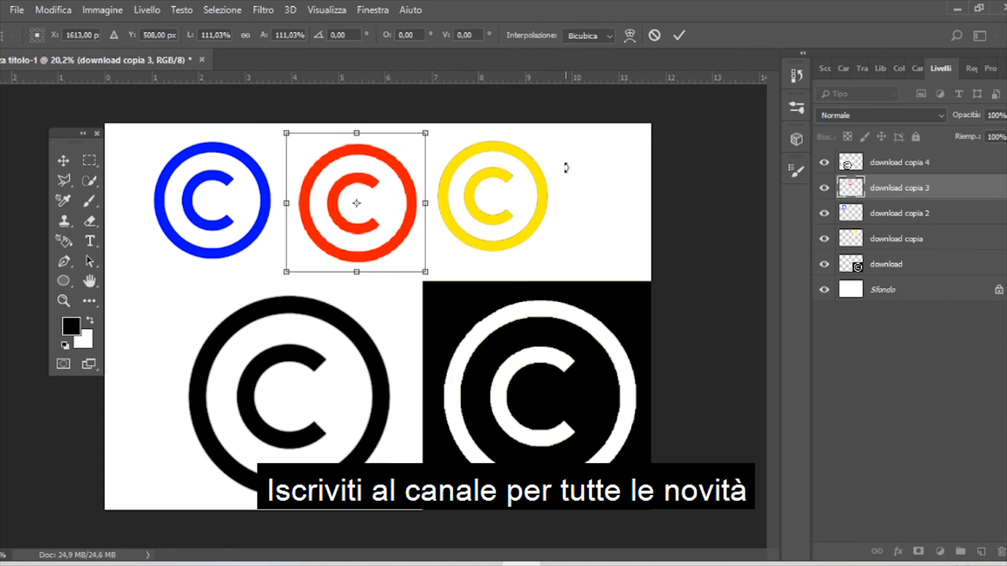
key(Return)
click(548, 196)
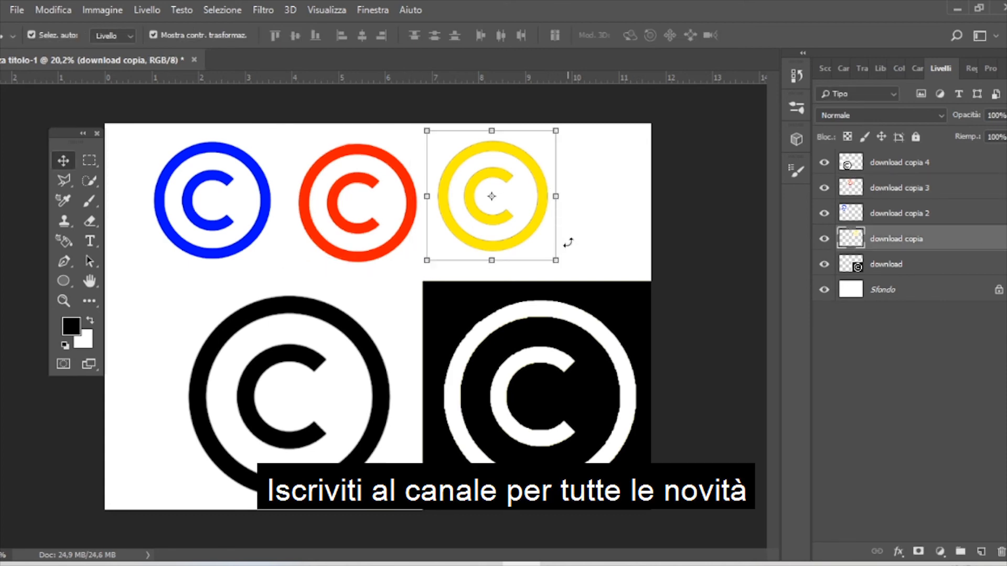
drag(556, 260, 569, 273)
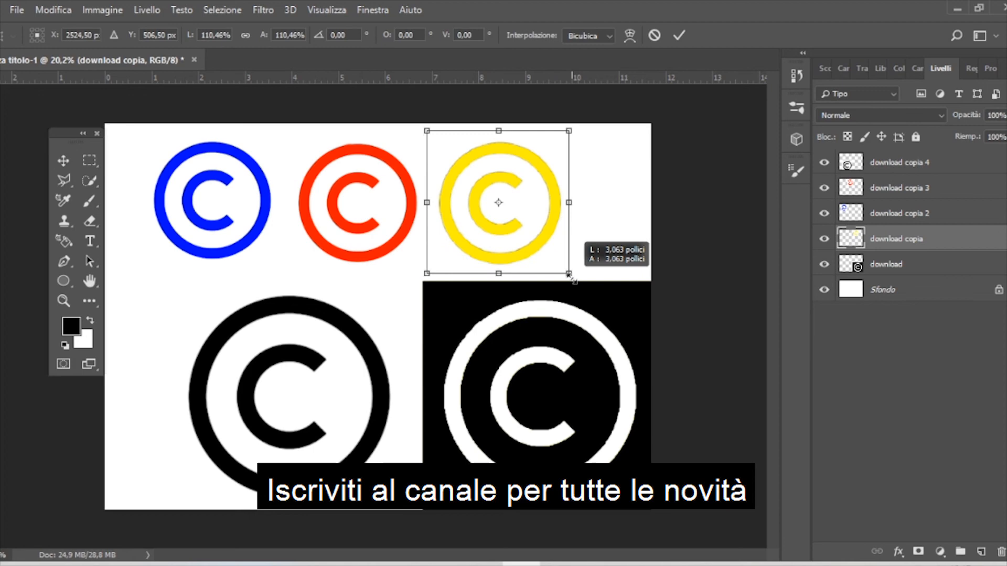
click(59, 163)
click(466, 222)
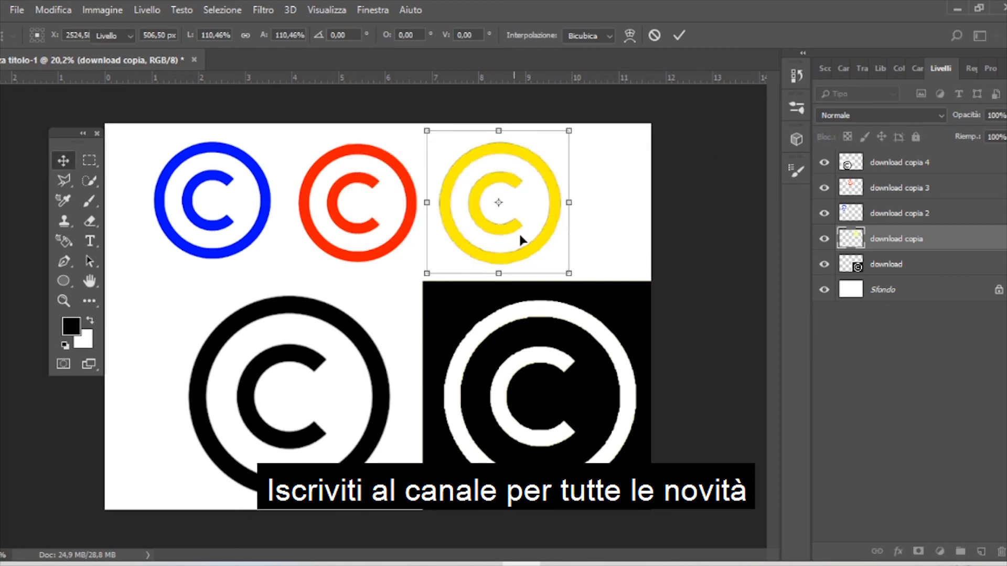
click(704, 225)
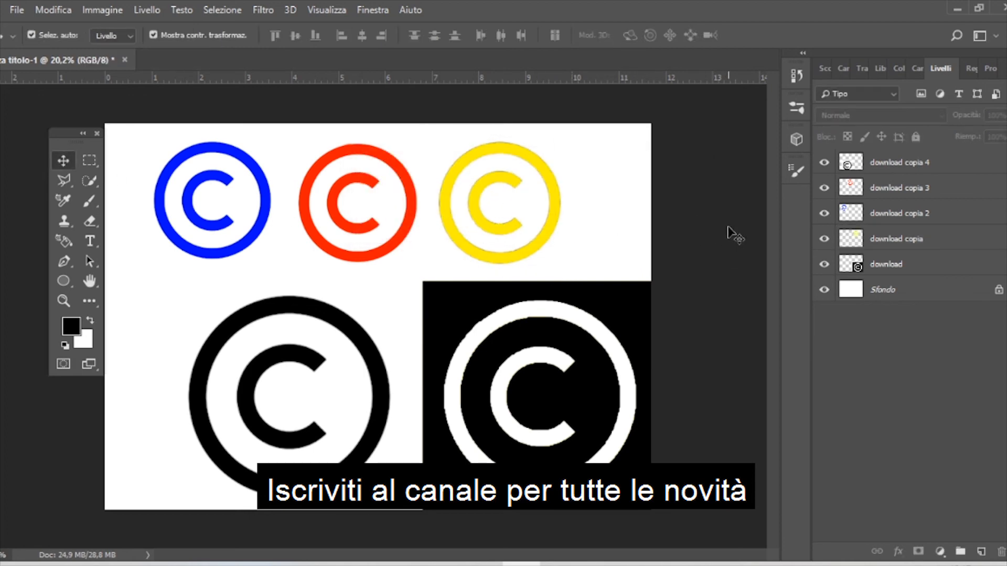